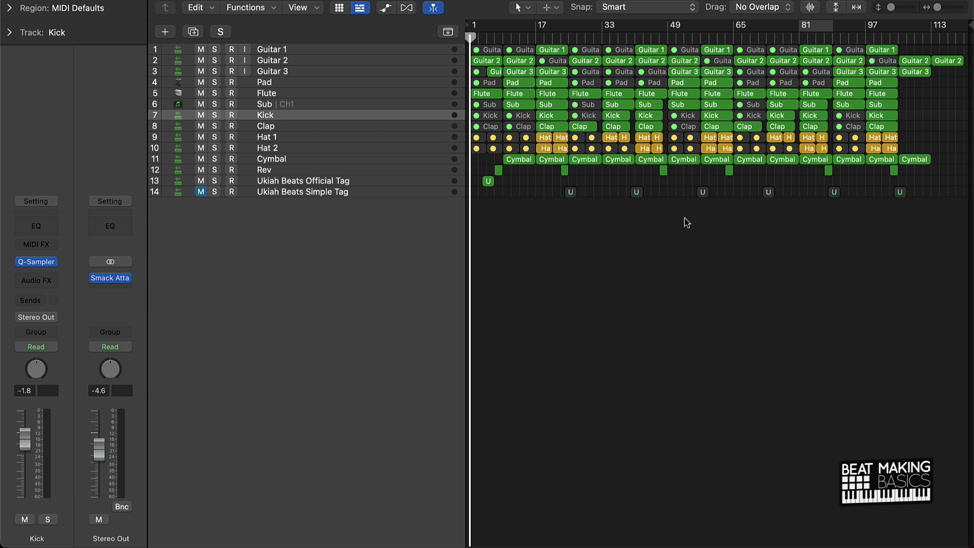
Enlarge the arrangement's track rows and timeline and play the full beat from bar 1
key("super+Down")
key("super+Down")
key("super+Down")
key("super+Down")
key("super+Down")
key("super+Down")
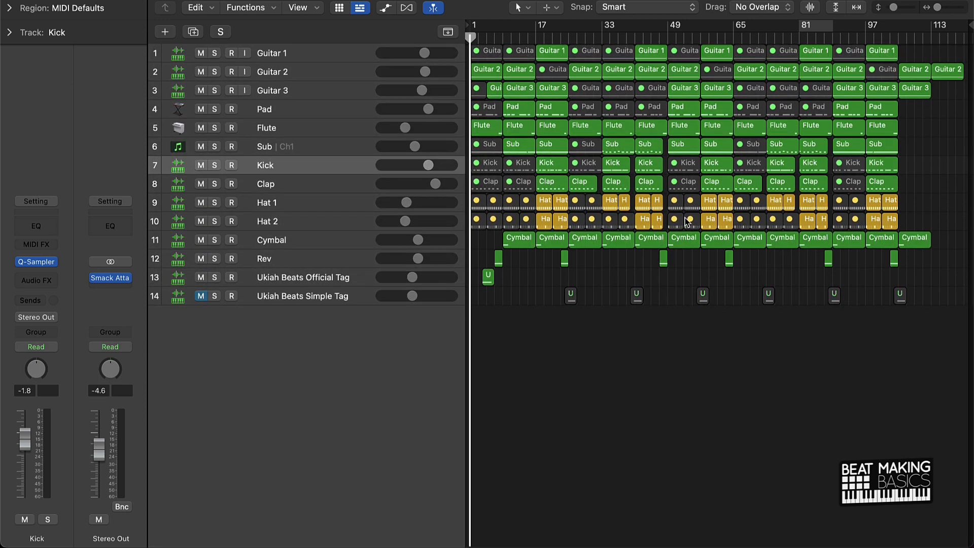
key("super+Right")
key("super+Right")
key("super+Right")
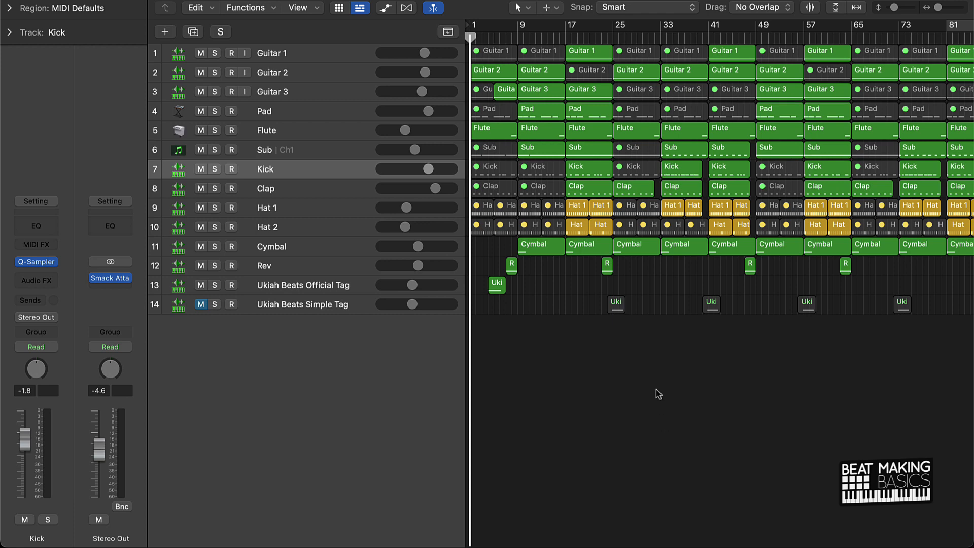
key("space")
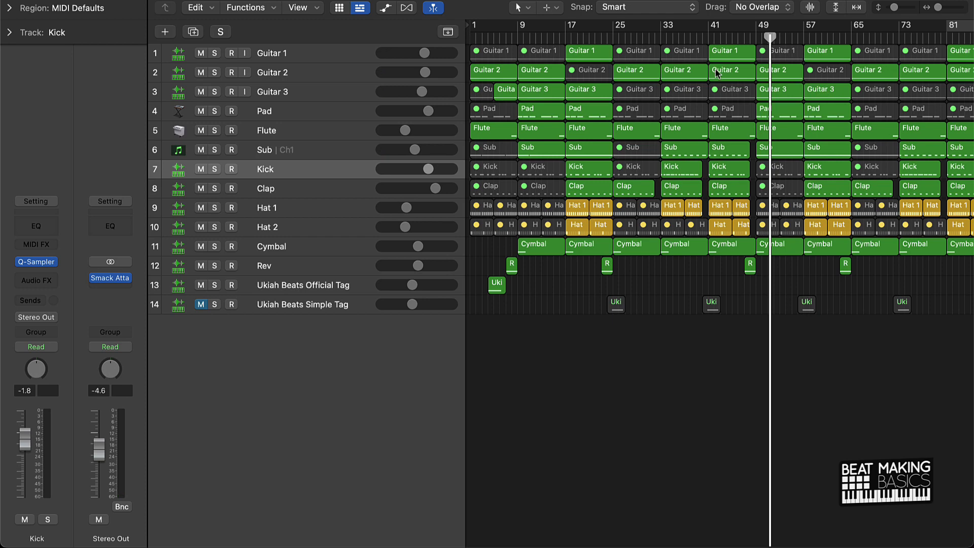
Look over the arrangement through to its final Guitar 2 region and return the playhead to bar 1
scroll(827, 83, "right", 5)
scroll(816, 84, "left", 5)
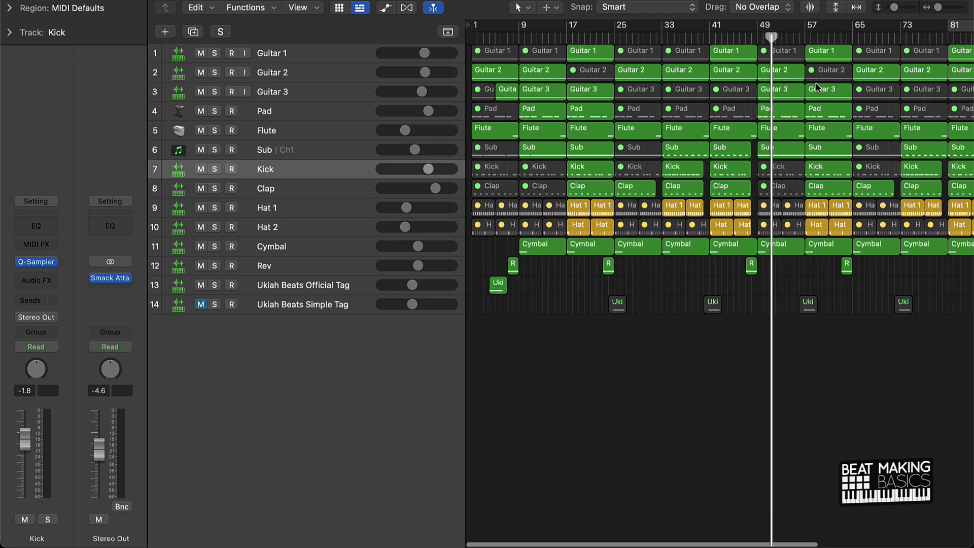
scroll(815, 87, "right", 5)
scroll(815, 87, "left", 3)
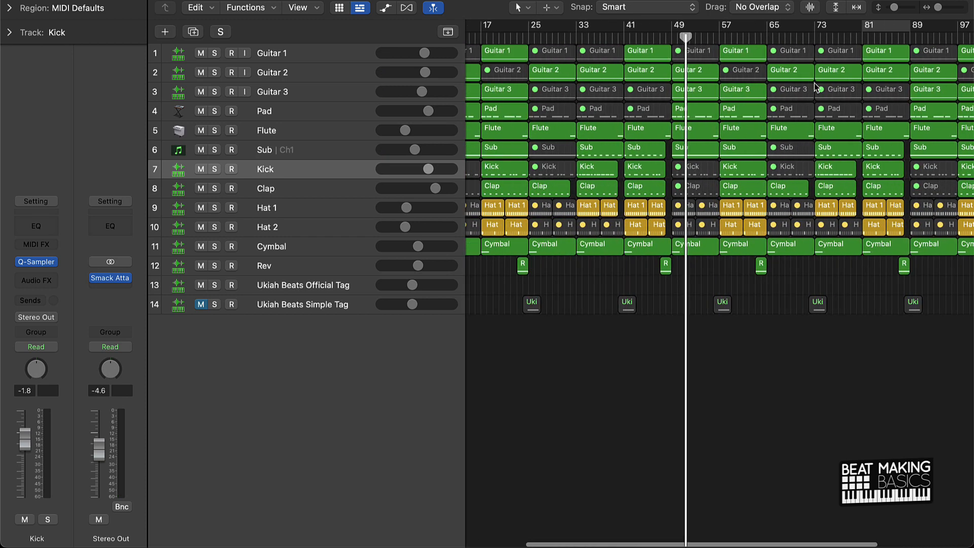
scroll(690, 63, "right", 3)
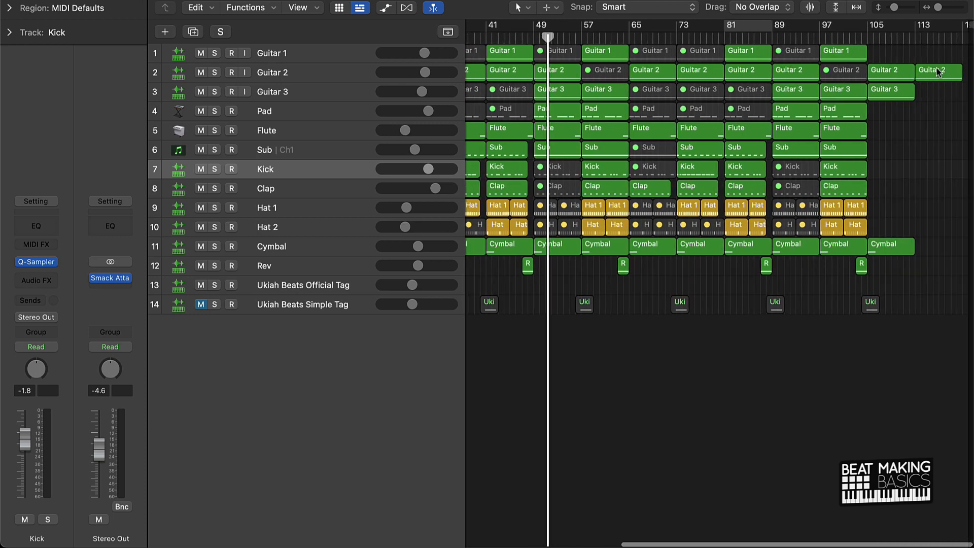
scroll(543, 308, "left", 5)
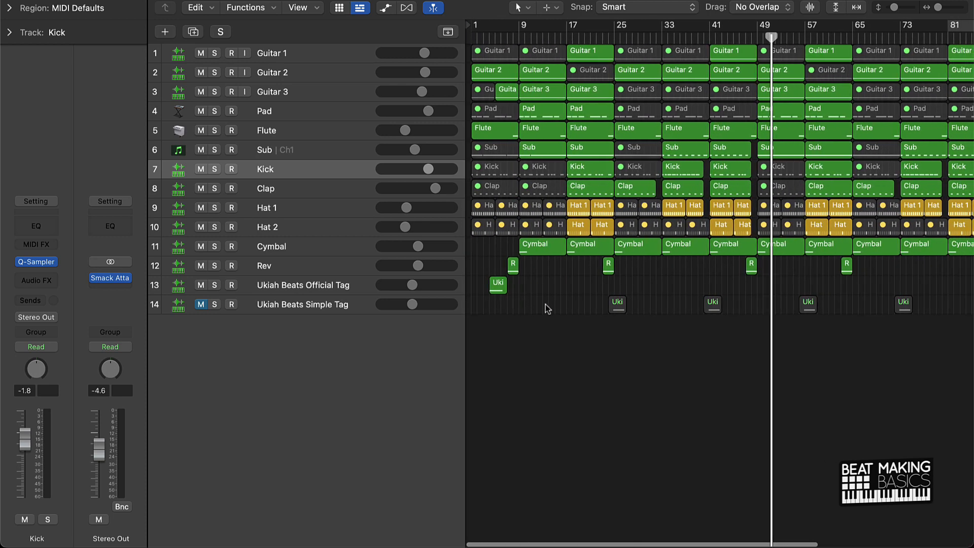
key("Return")
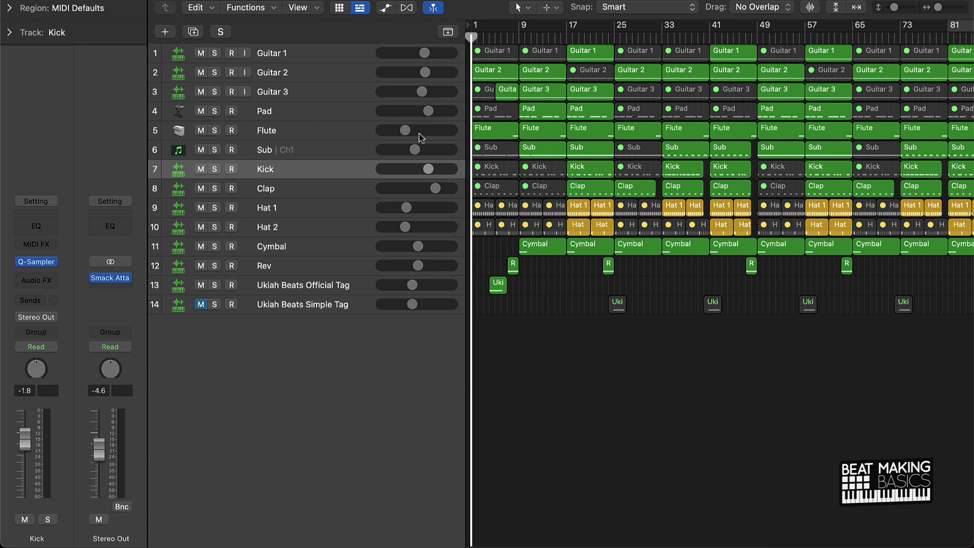
Solo the Guitar 2 track and listen to it from bar 1 with its effect plug-ins bypassed
left_click(289, 74)
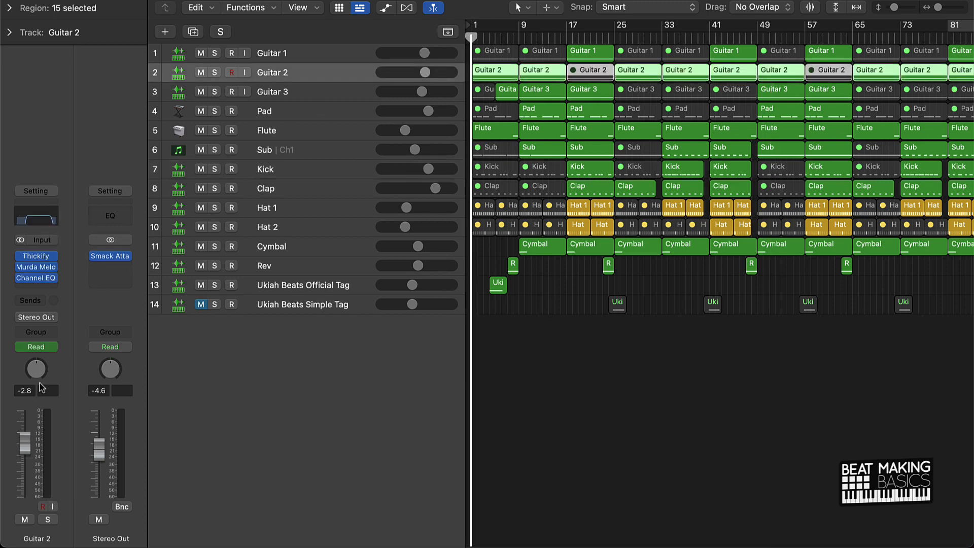
left_click(50, 519)
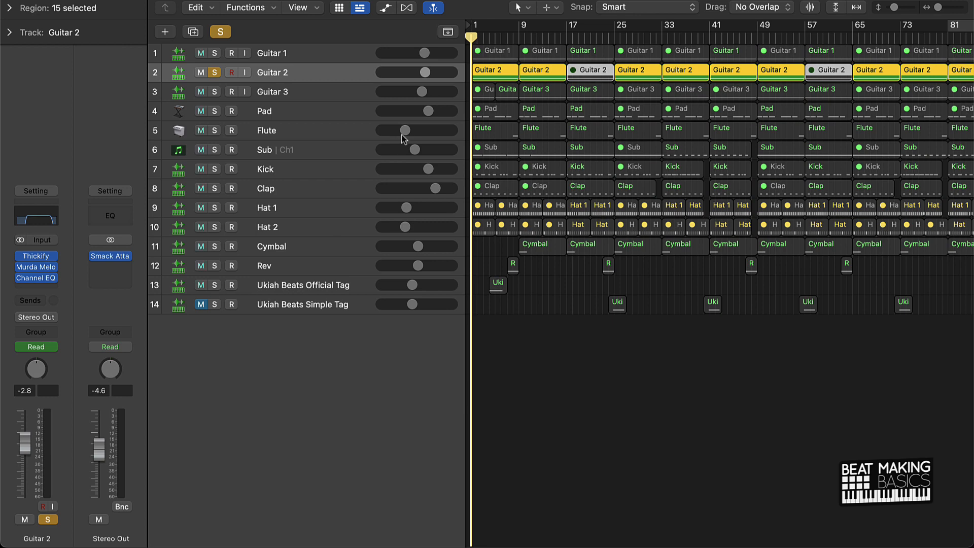
scroll(603, 86, "up", 10)
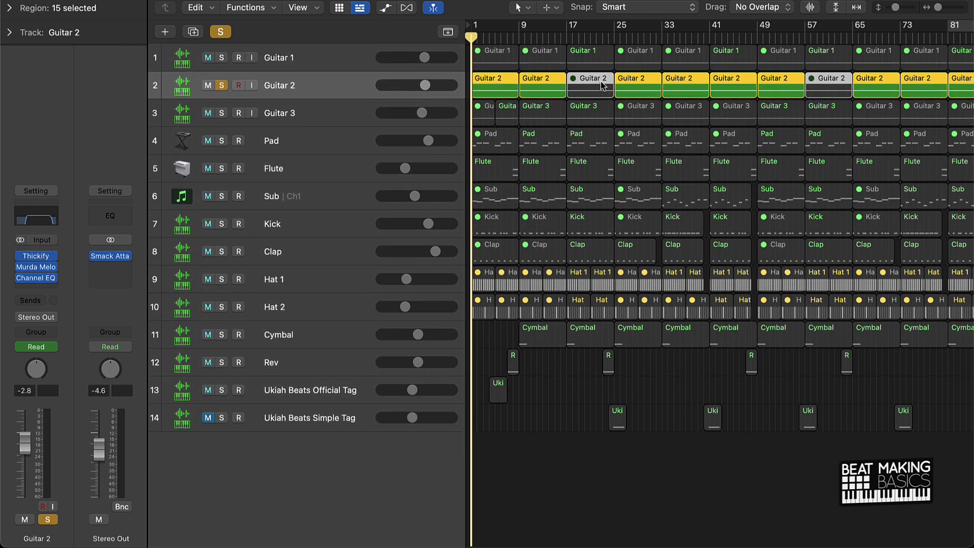
key("space")
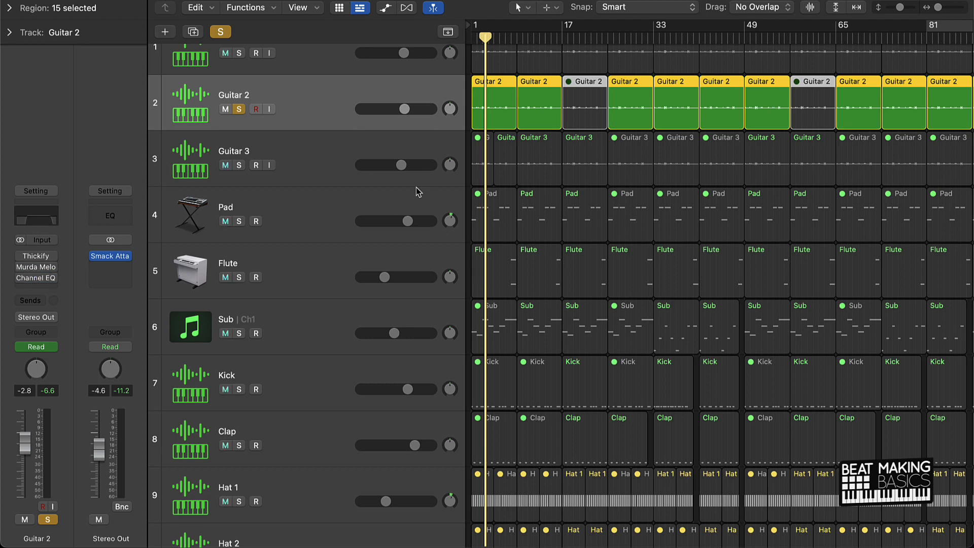
key("n")
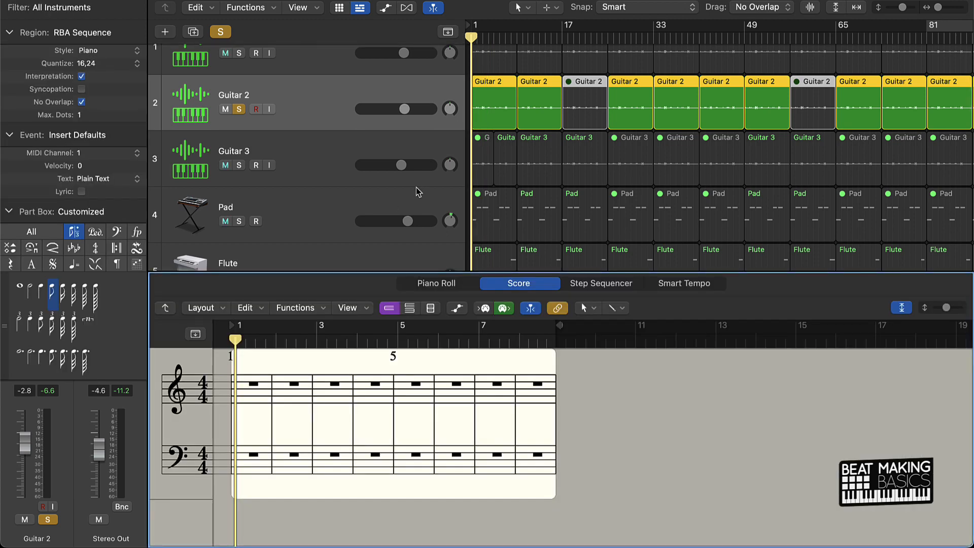
key("n")
key("space")
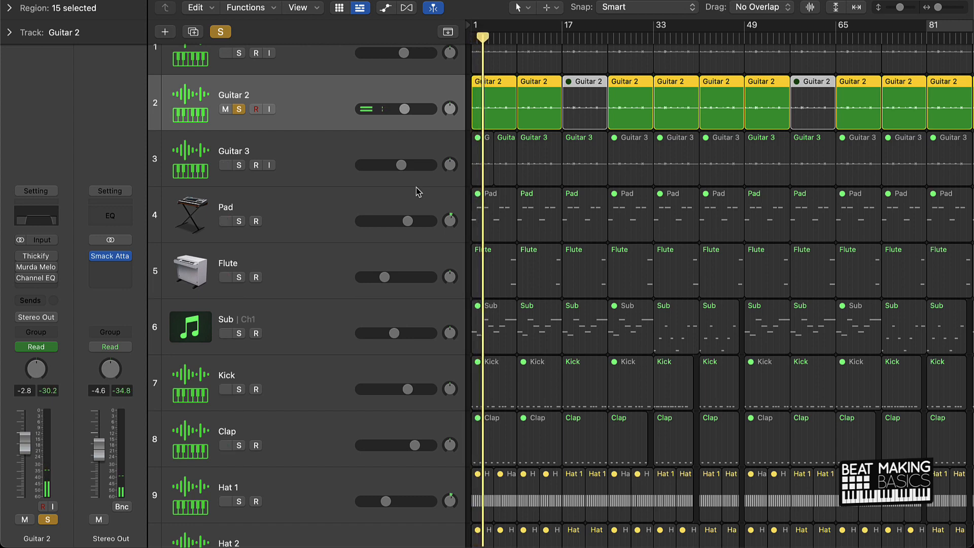
key("space")
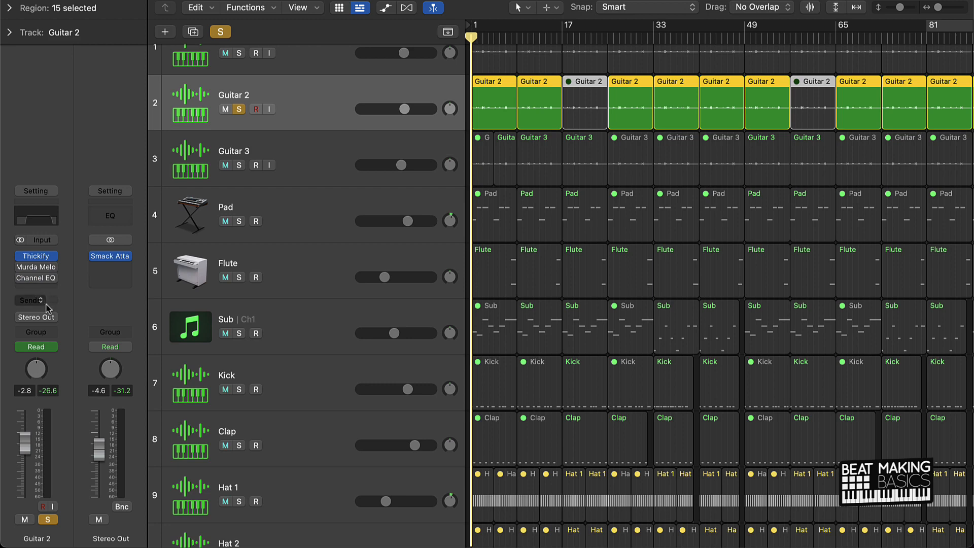
Examine the Thickify settings on Guitar 2, close the plug-in and play the track with only Thickify active
left_click(202, 306)
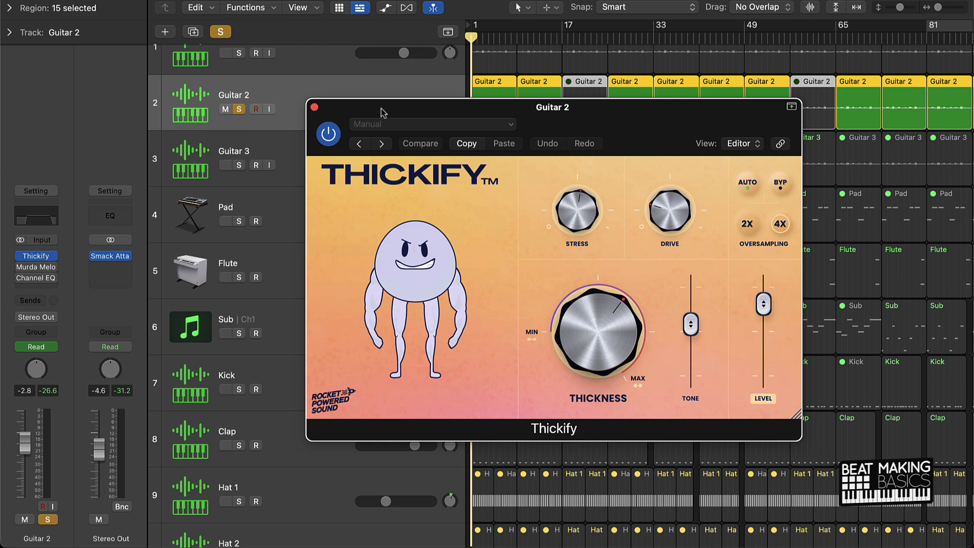
left_click(314, 107)
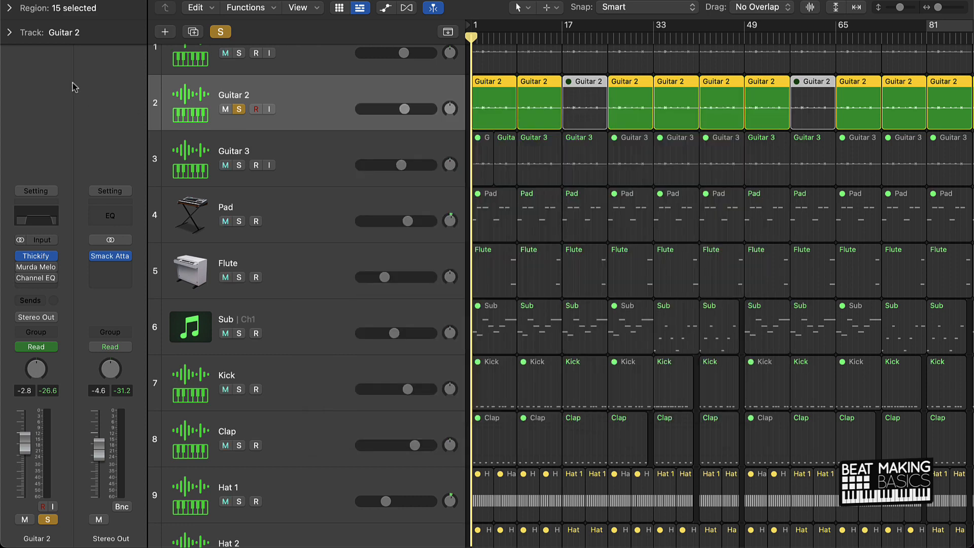
key("space")
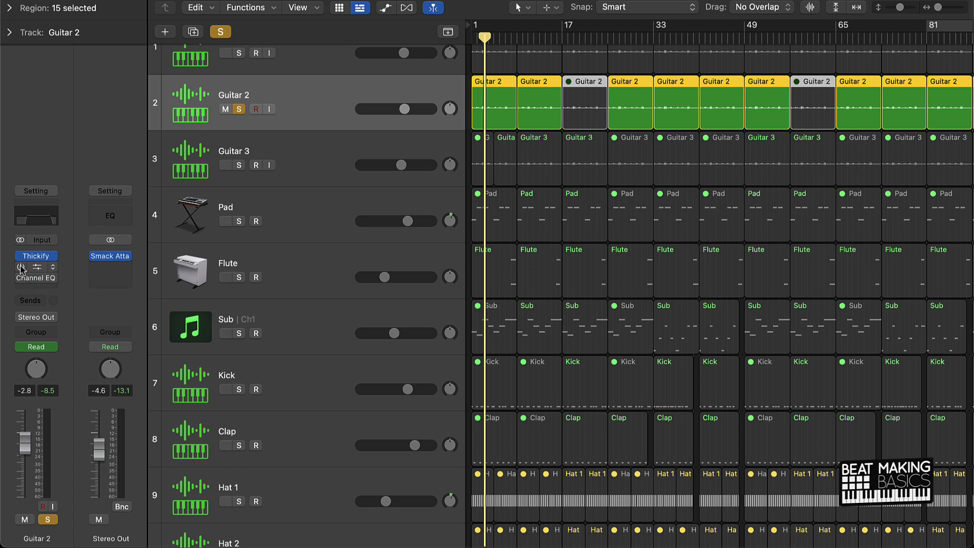
Examine the Murda Melodies settings on Guitar 2, close the plug-in and play the track with this effect active
left_click(37, 266)
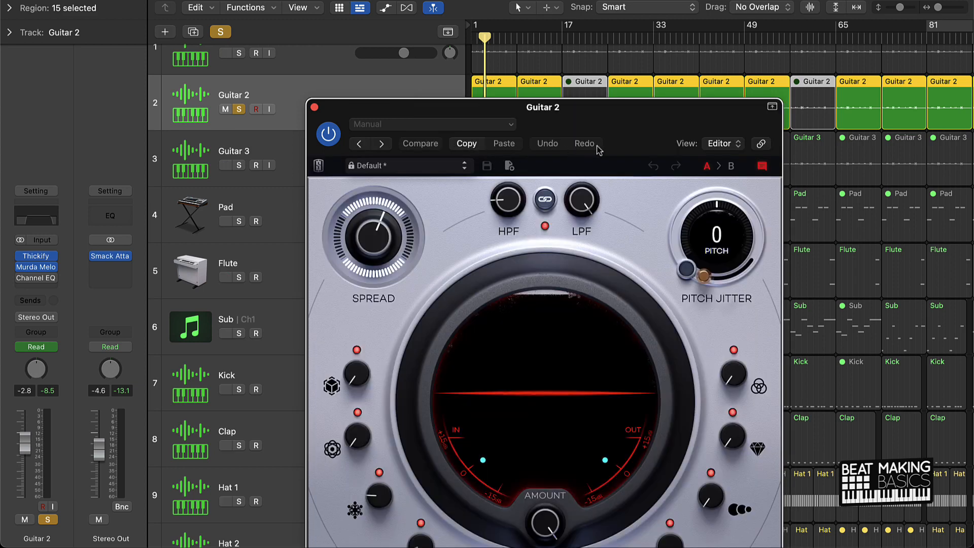
left_click_drag(548, 99, 378, 17)
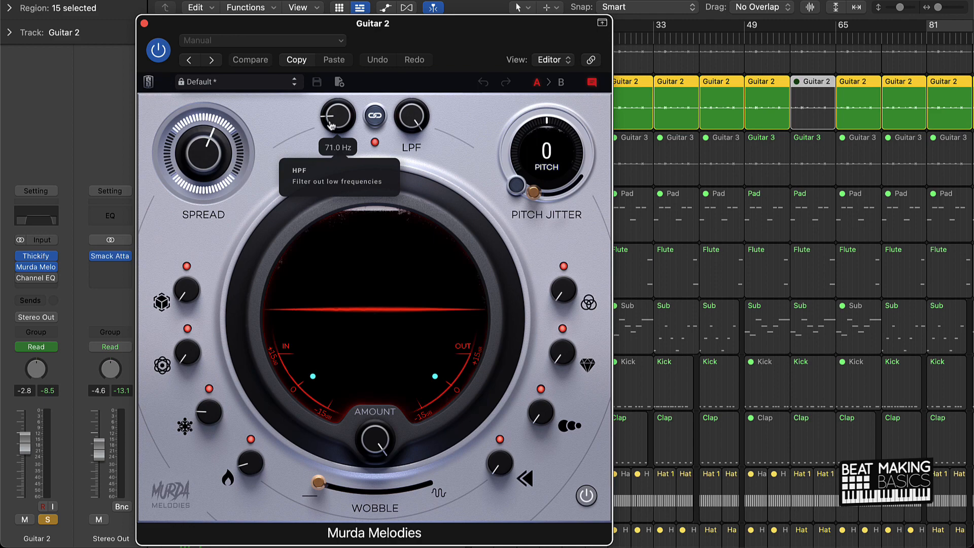
left_click(144, 23)
key("space")
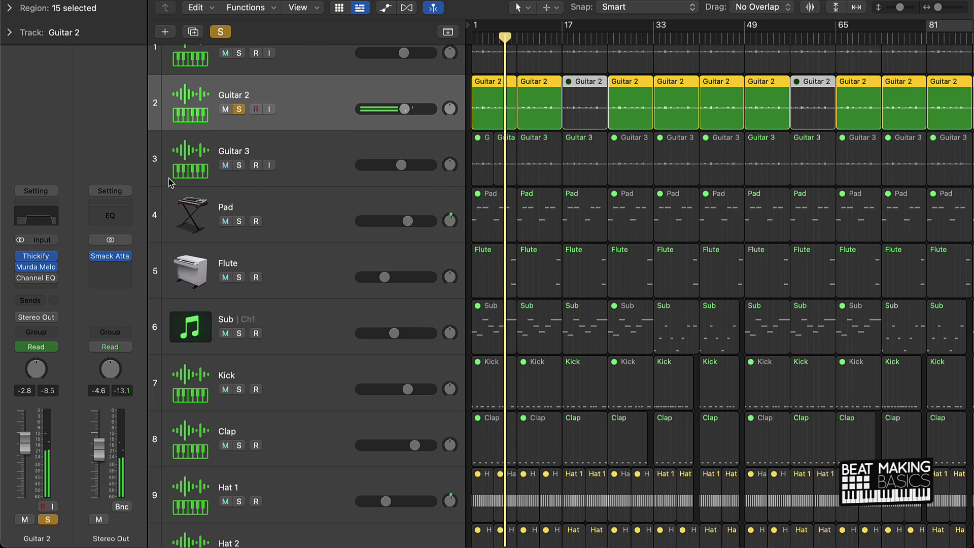
Enable the Channel EQ on Guitar 2 and review its low-cut and high-cut filter settings
mouse_move(49, 279)
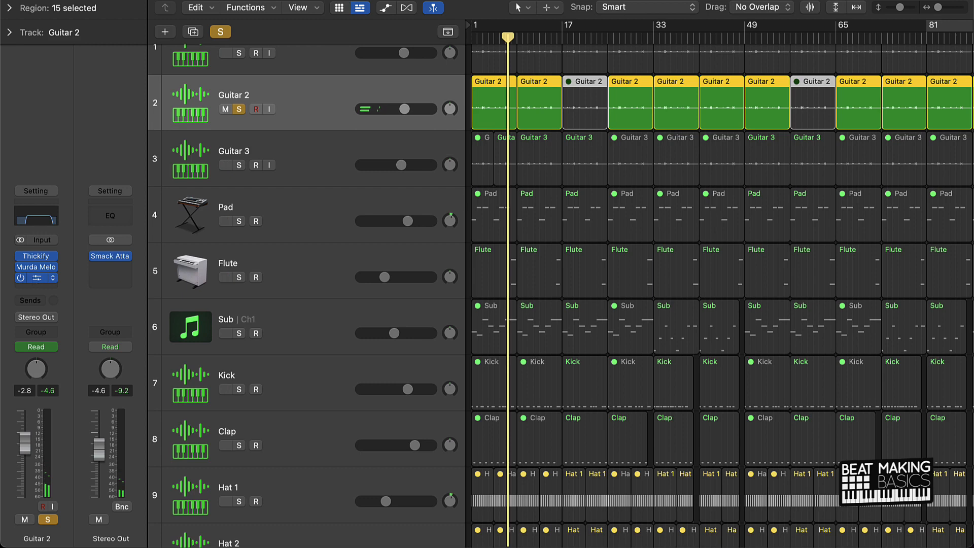
left_click(36, 279)
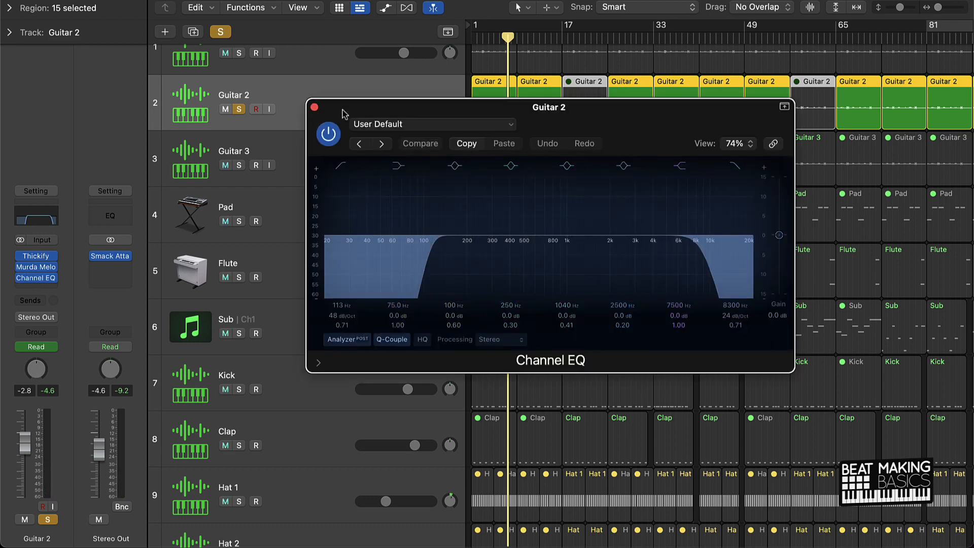
left_click(314, 108)
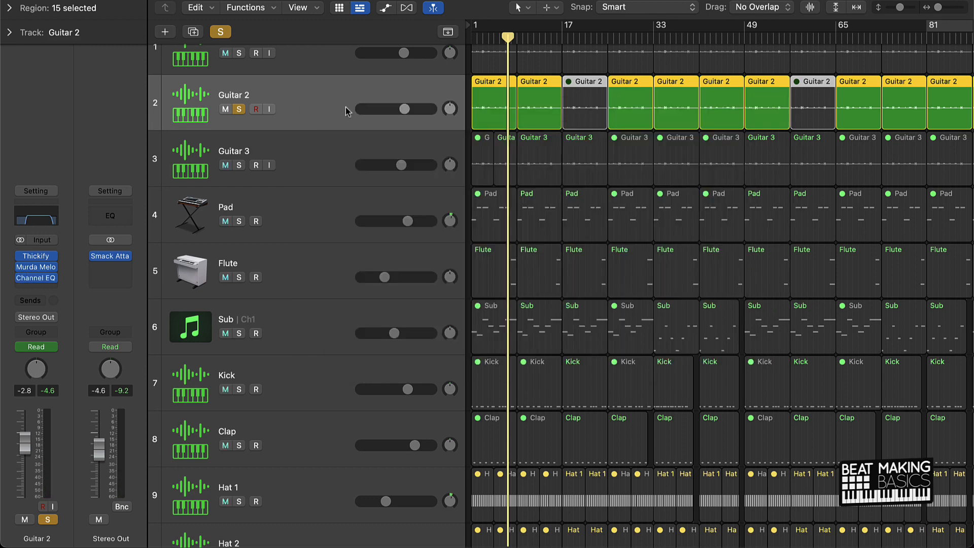
Compare Guitar 2's Channel EQ curve with the HPF and LPF filters in Murda Melodies, closing each plug-in after viewing
left_click(48, 217)
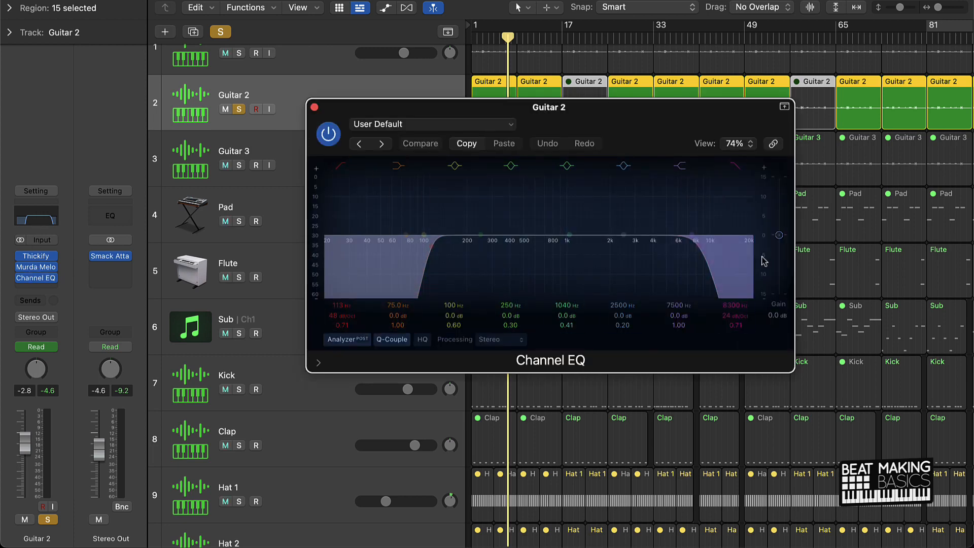
left_click(314, 109)
left_click(36, 266)
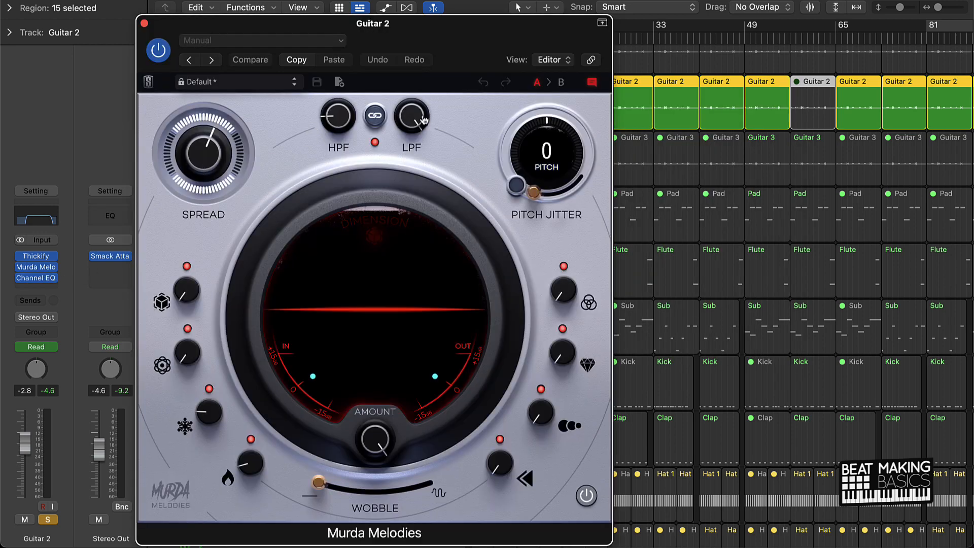
left_click(145, 23)
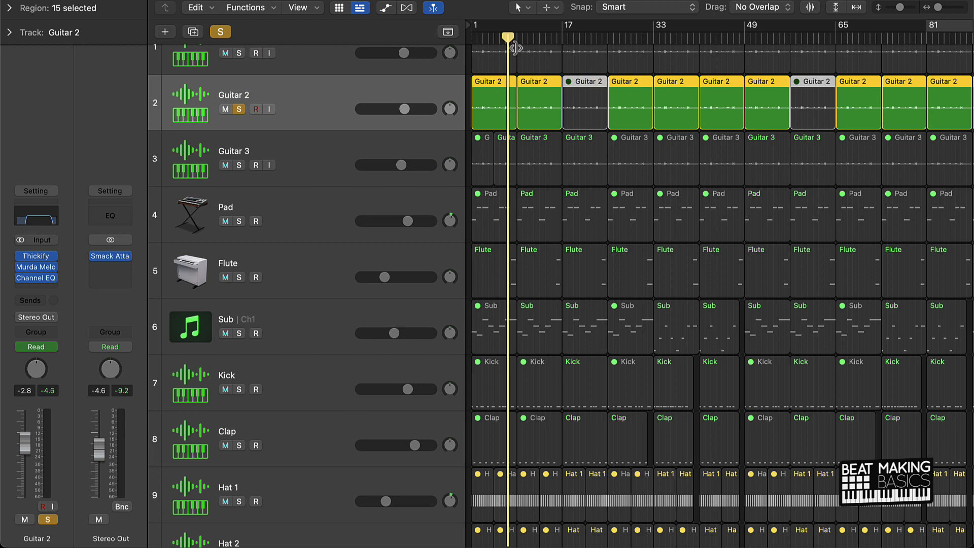
Listen to the soloed Guitar 2 from bar 1 with all three effects active and return the playhead to the start
key("Return")
key("space")
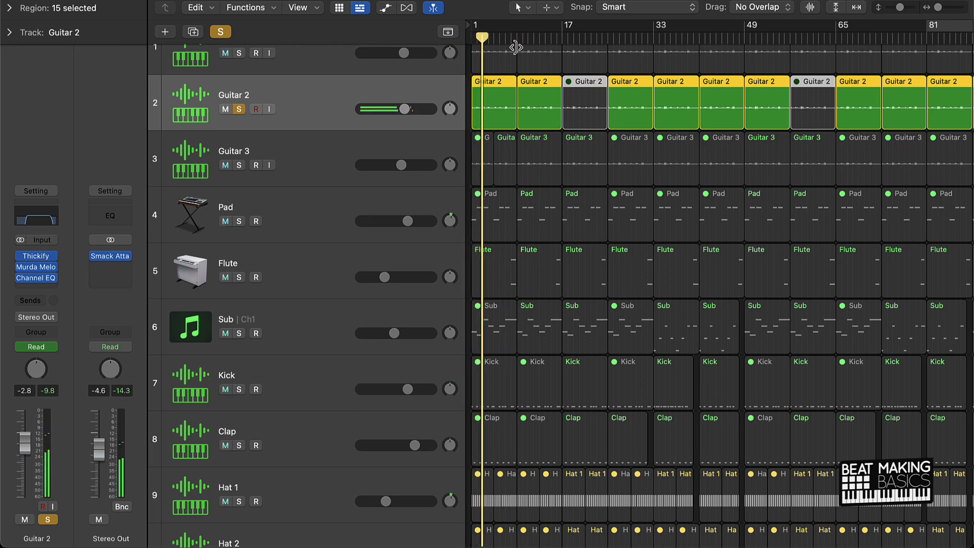
key("space")
key("Return")
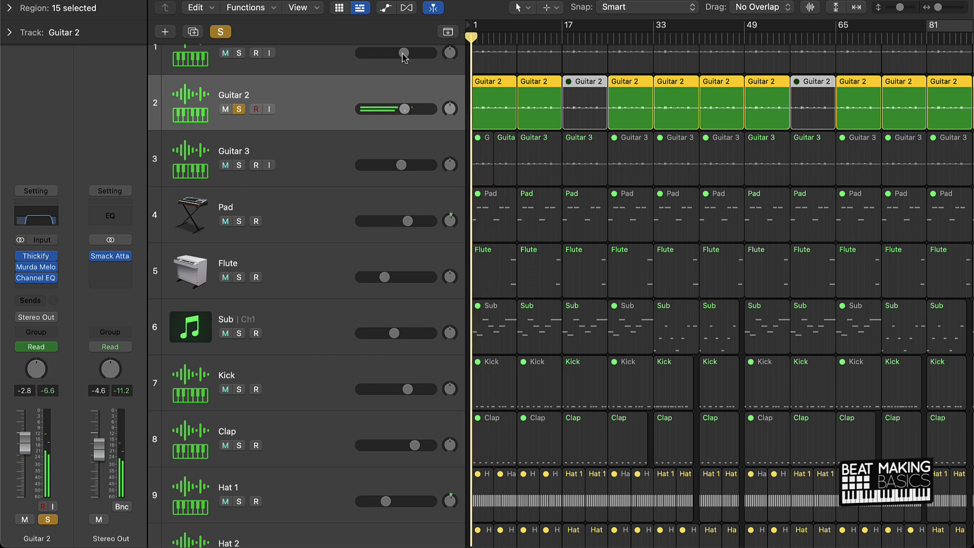
Switch the solo from Guitar 2 to Guitar 3 and play it from bar 1
left_click(239, 166)
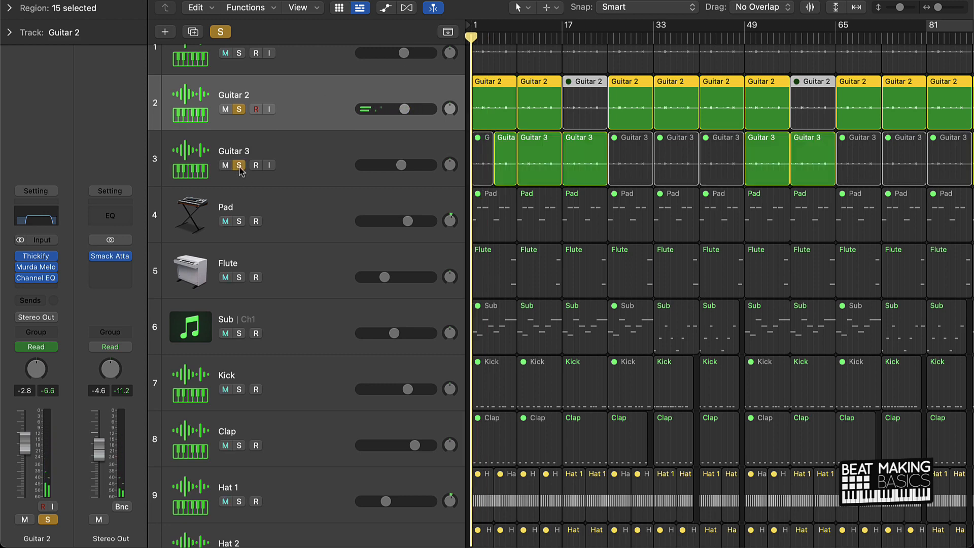
scroll(515, 159, "up", 2)
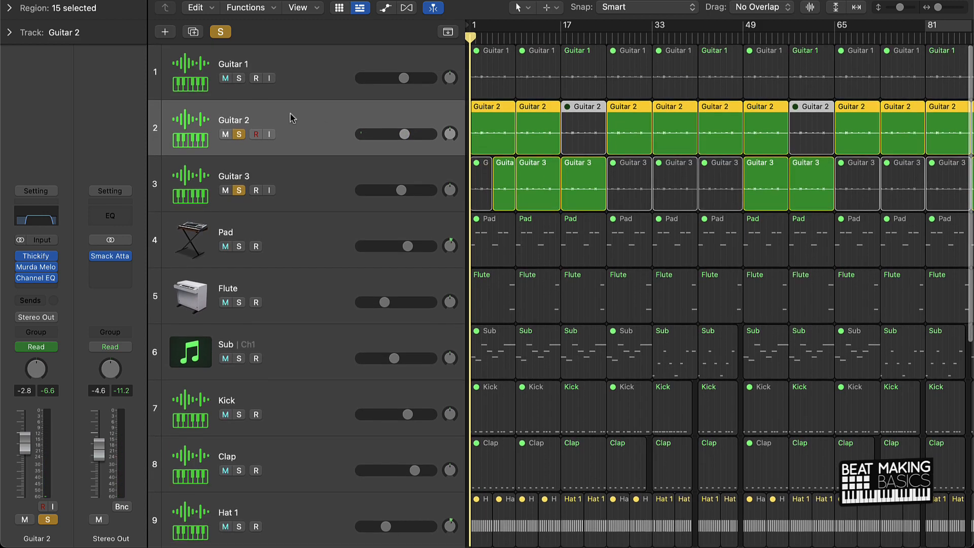
left_click(238, 135)
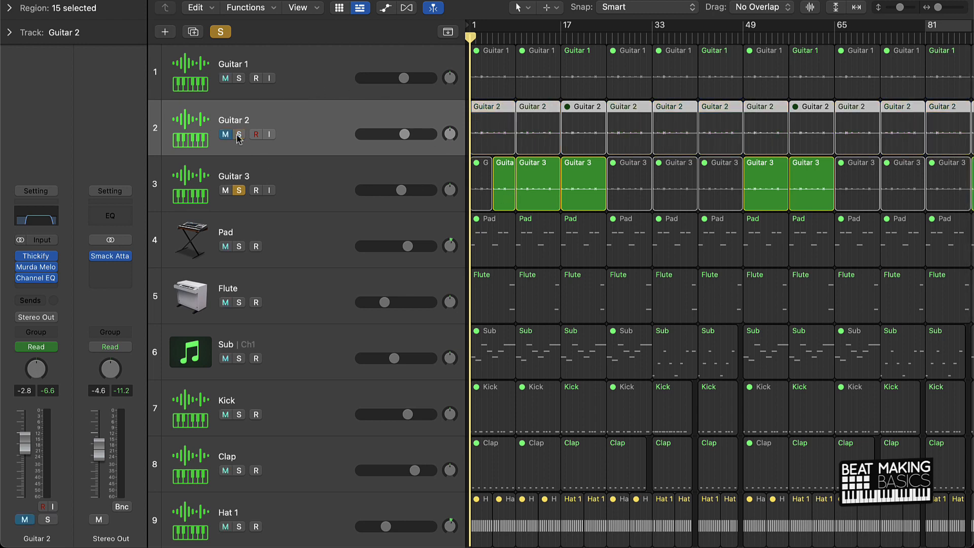
key("space")
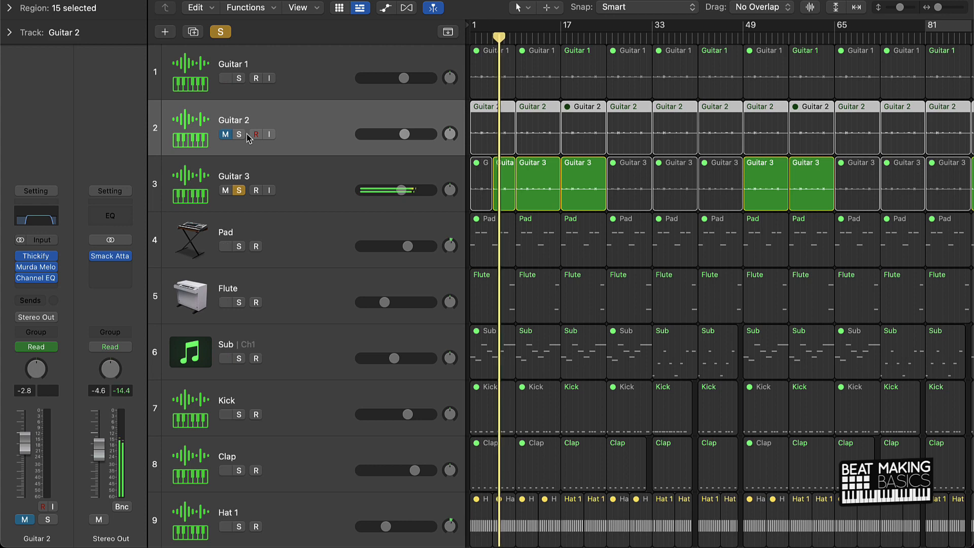
Select the Guitar 3 and Guitar 1 tracks in turn to review their effect chains
left_click(272, 168)
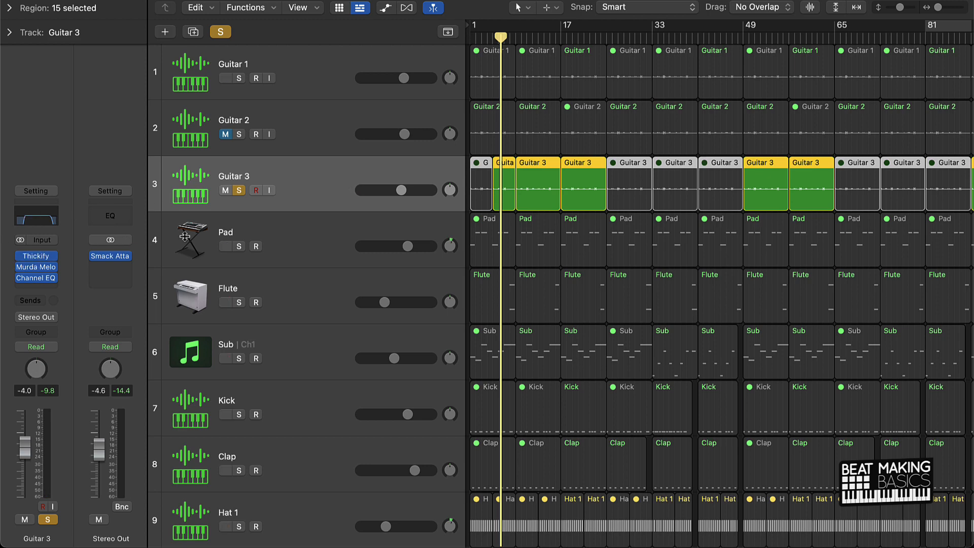
left_click(291, 62)
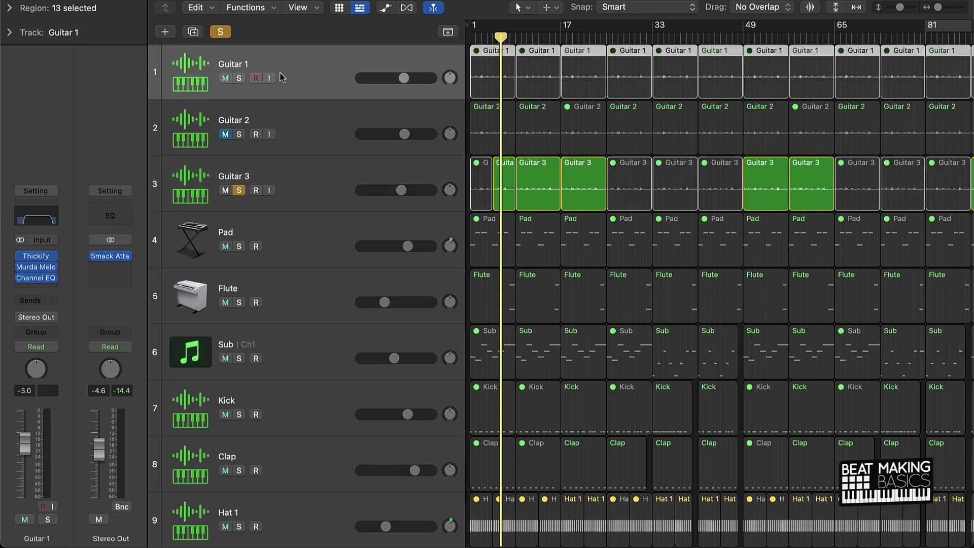
Switch the solo from Guitar 3 to Guitar 1 and listen to it from about bar 16
left_click(239, 78)
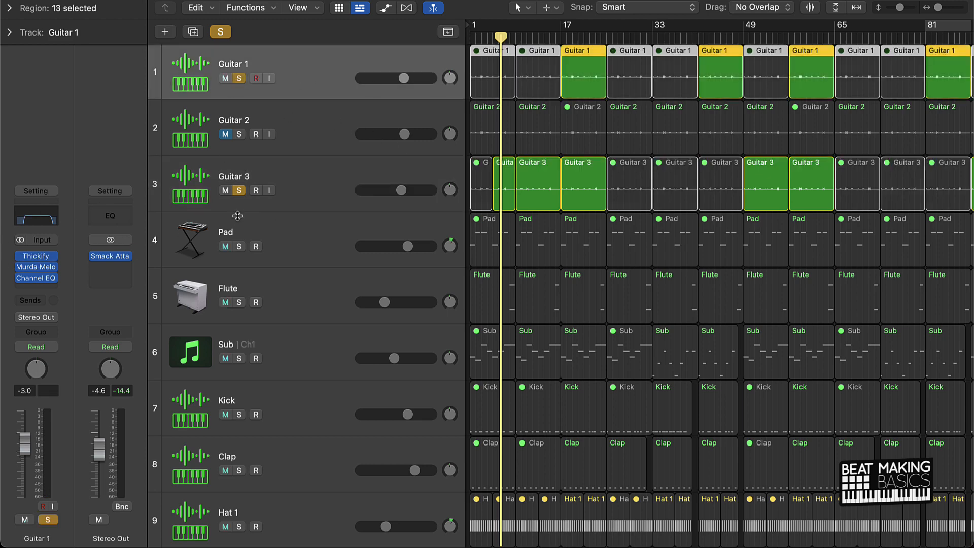
left_click(239, 190)
left_click(556, 37)
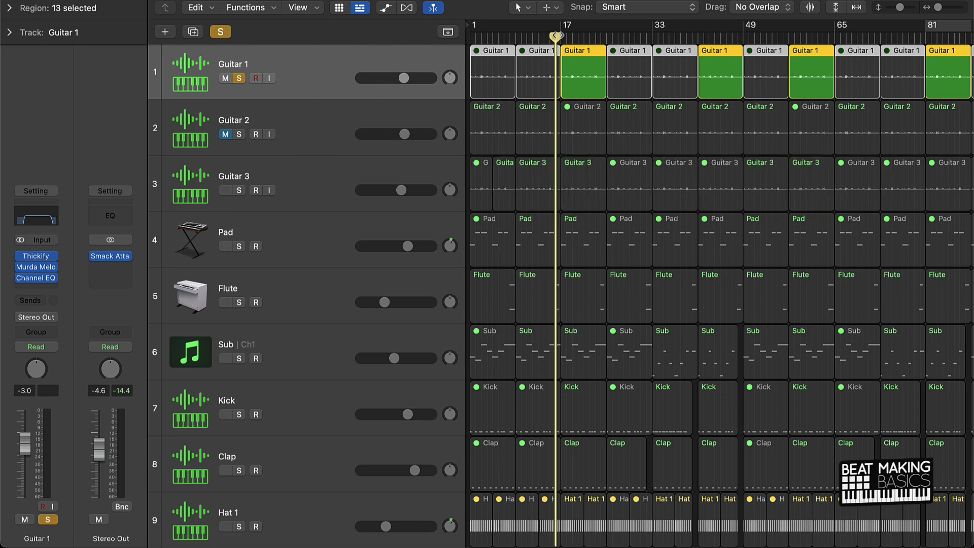
key("space")
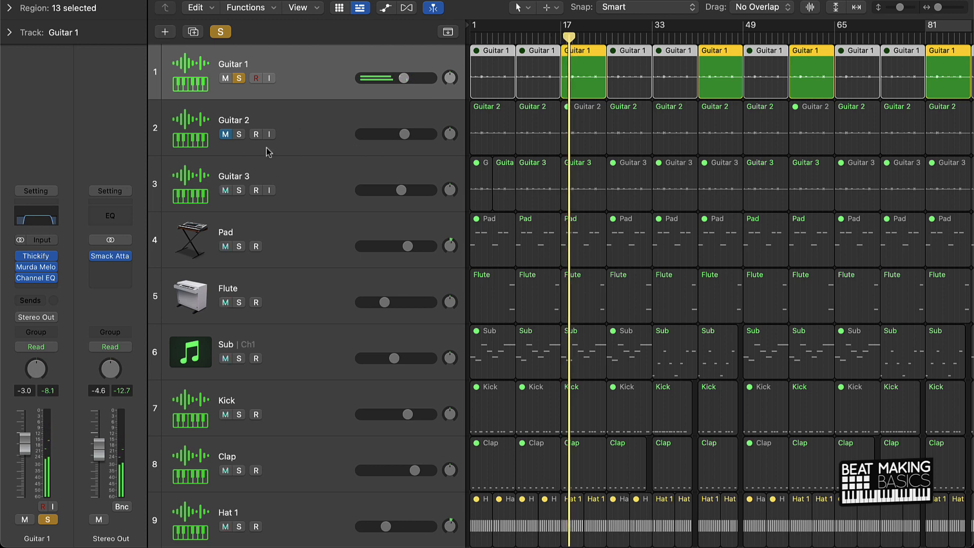
left_click(311, 125)
left_click(326, 81)
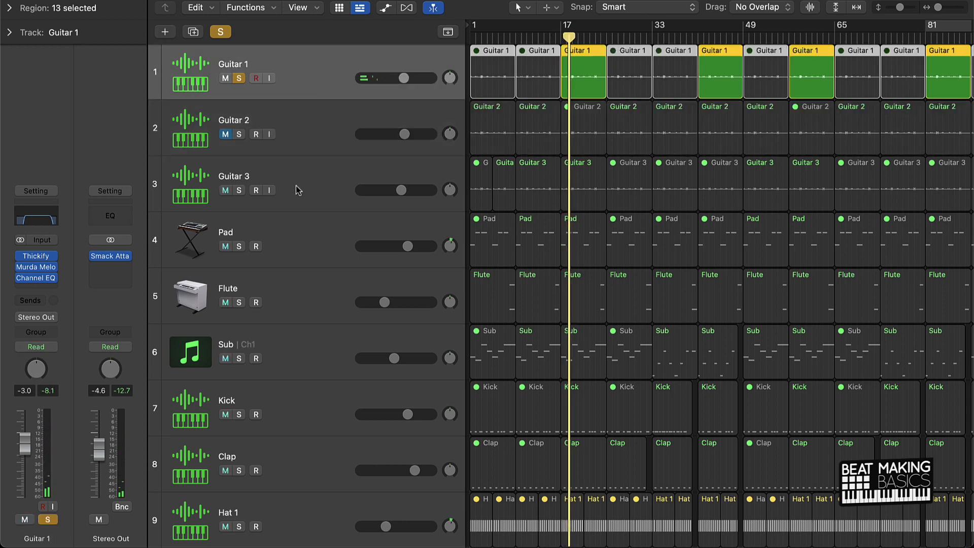
Replace the Guitar 1 solo with the Pad, play it from bar 9 and examine where its regions sit in the arrangement
left_click(307, 185)
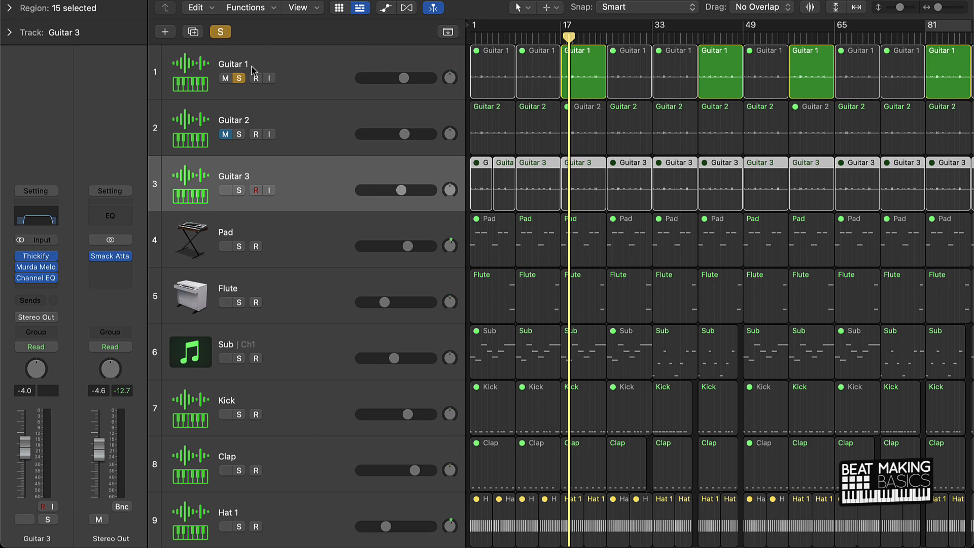
left_click(220, 32)
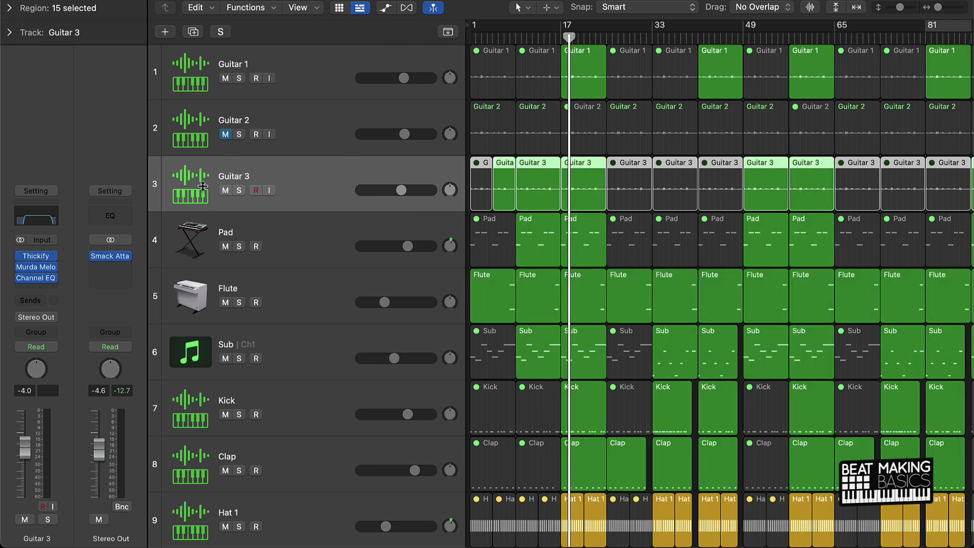
left_click(239, 247)
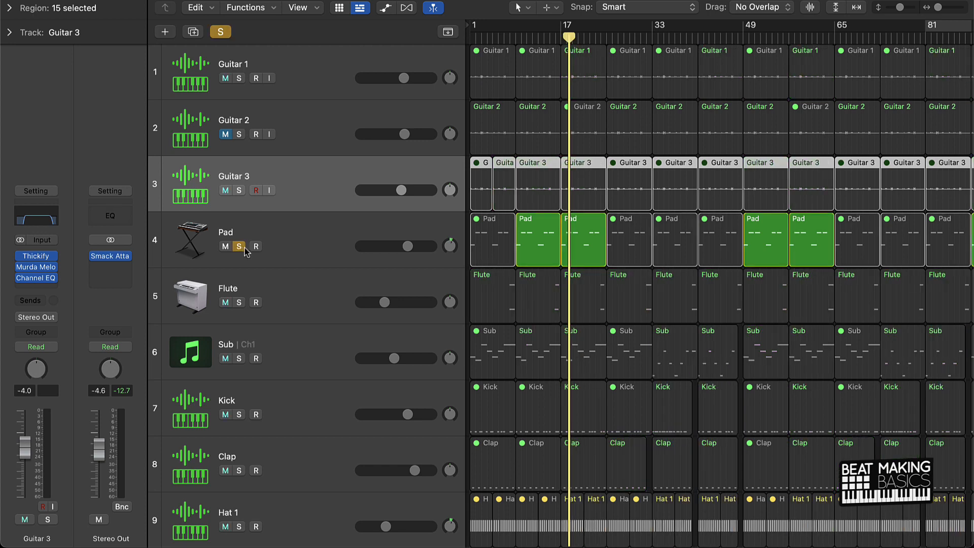
left_click(517, 39)
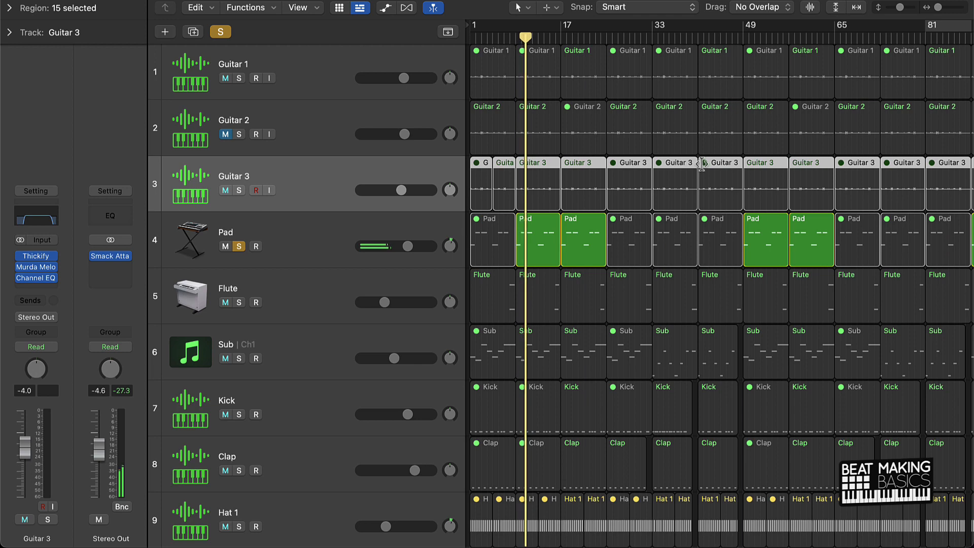
scroll(760, 176, "right", 5)
scroll(762, 177, "left", 5)
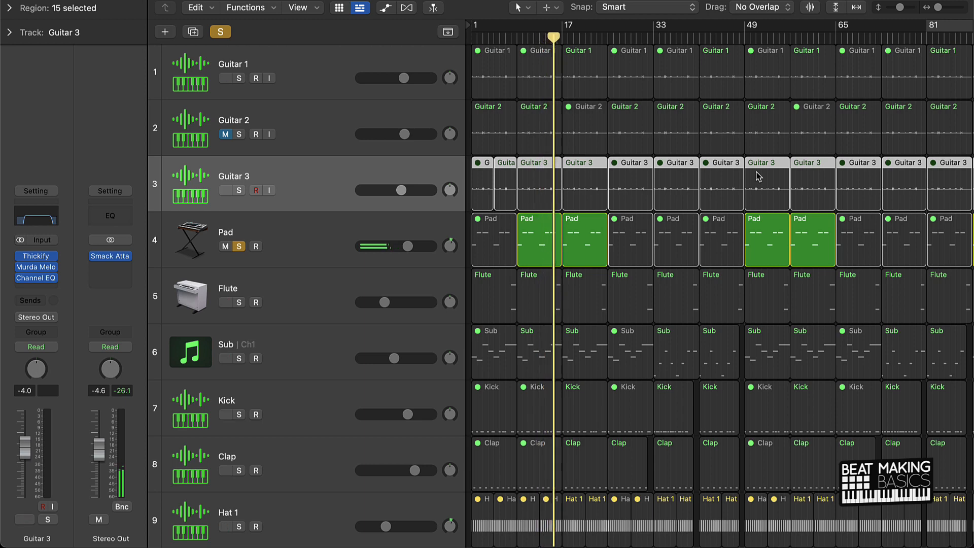
scroll(756, 177, "right", 5)
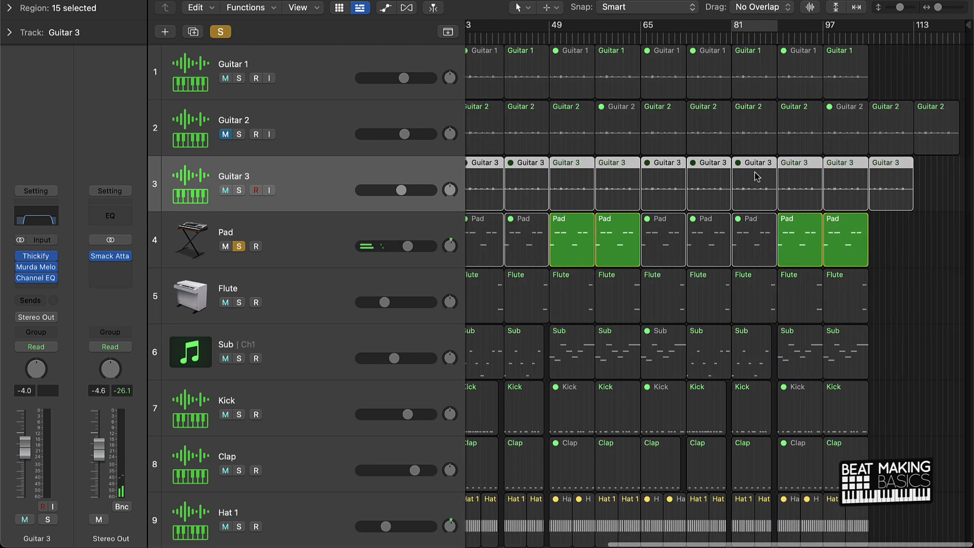
scroll(757, 177, "left", 5)
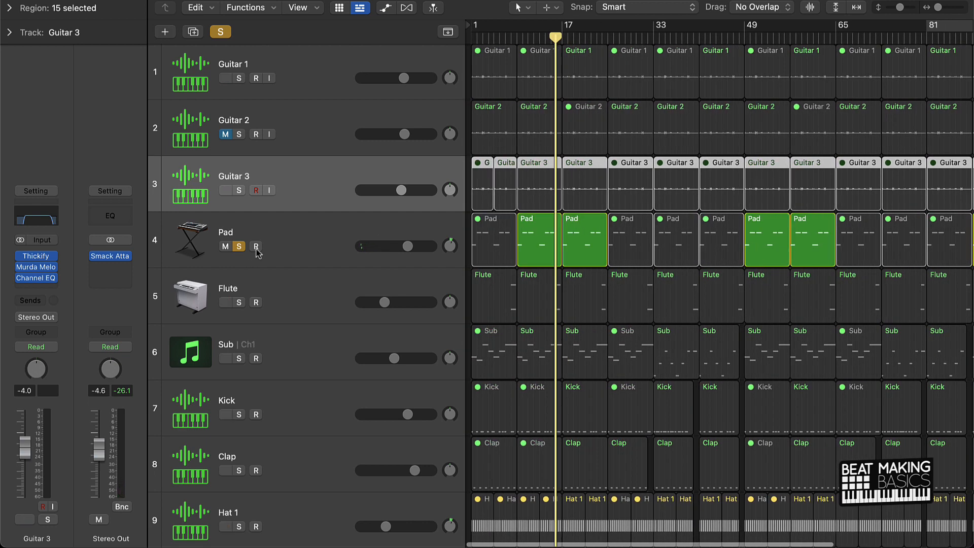
Switch the solo from the Pad to the Flute and open the first Flute region in the Piano Roll
left_click(238, 246)
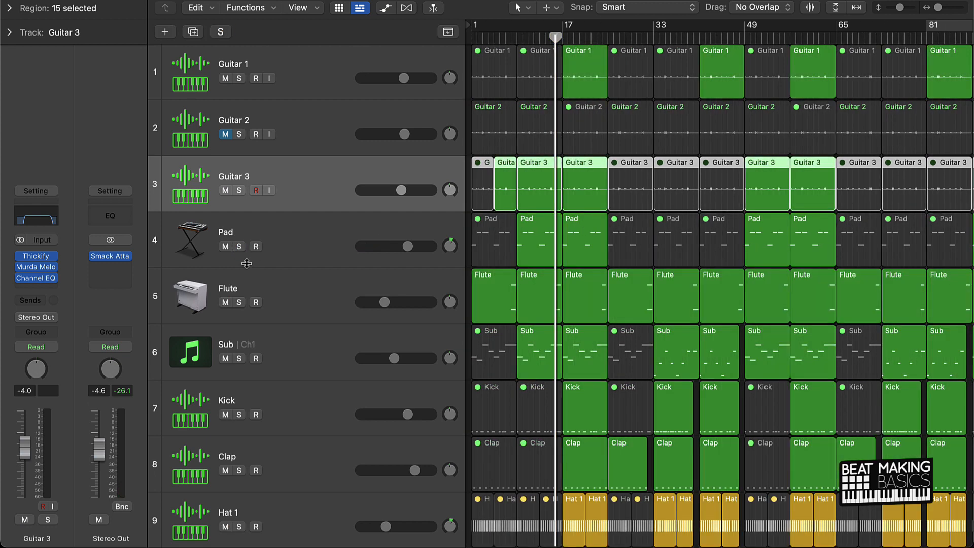
left_click(239, 303)
left_click(509, 39)
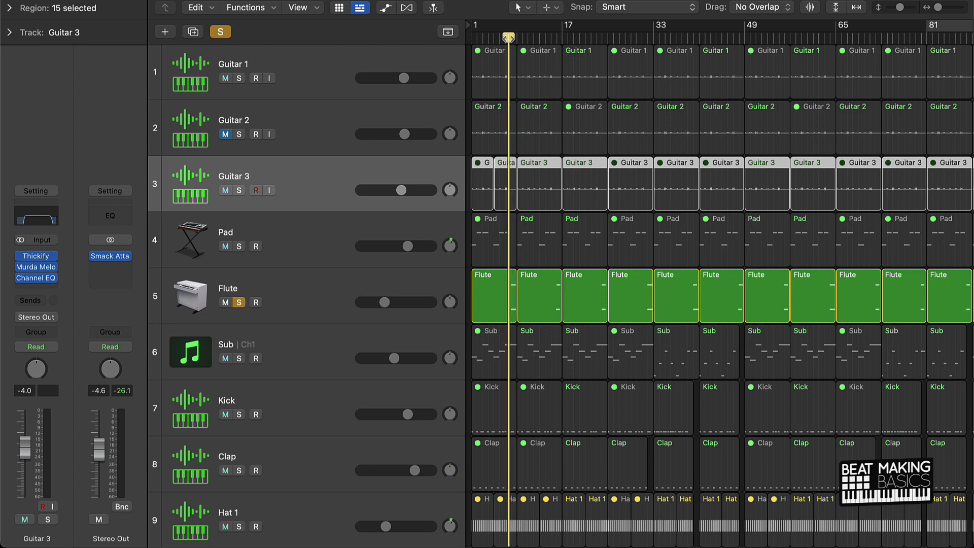
left_click(508, 289)
double_click(509, 289)
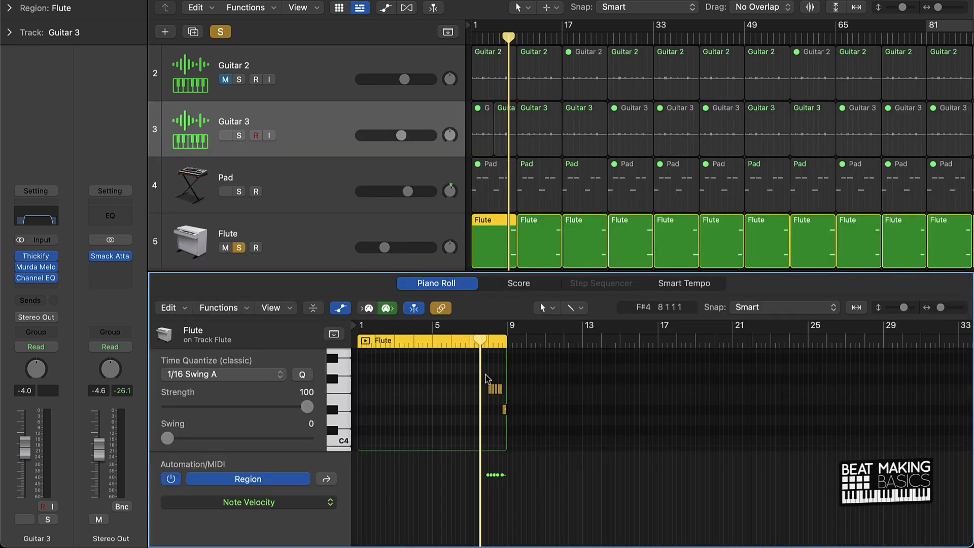
Play the short Flute melody in bar 8 up to the end of the first region
left_click(506, 374, "ctrl+alt")
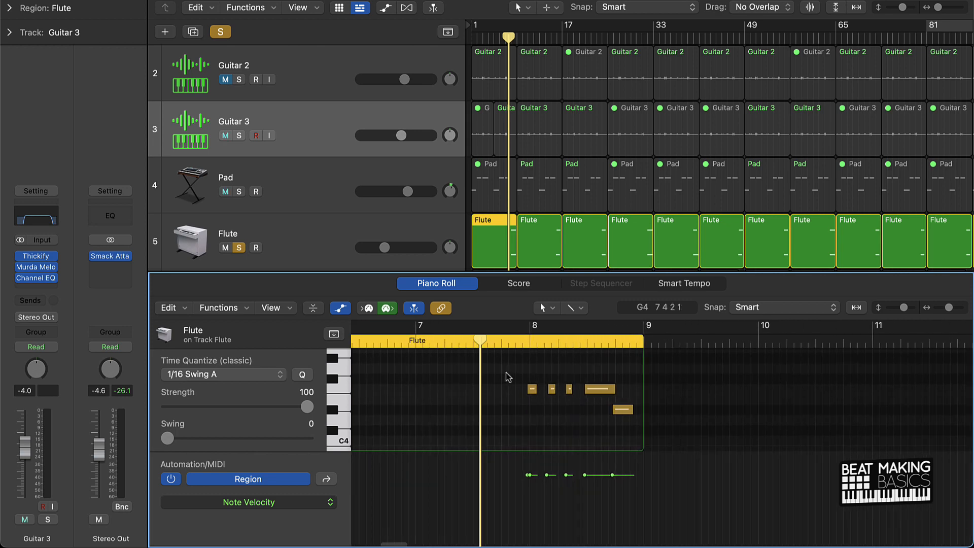
key("space")
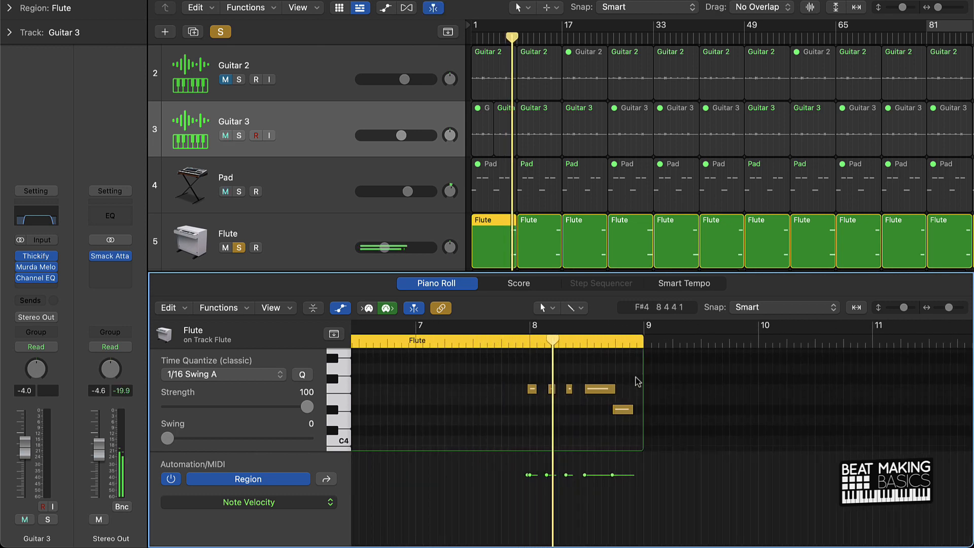
key("space")
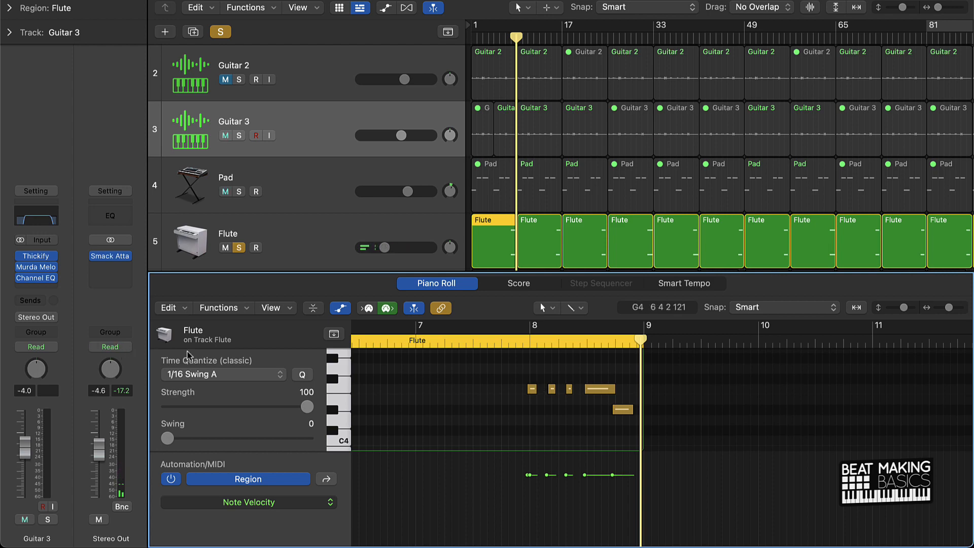
Select the Flute track and inspect its Vintage Mellotron settings, closing the instrument after viewing
left_click(284, 239)
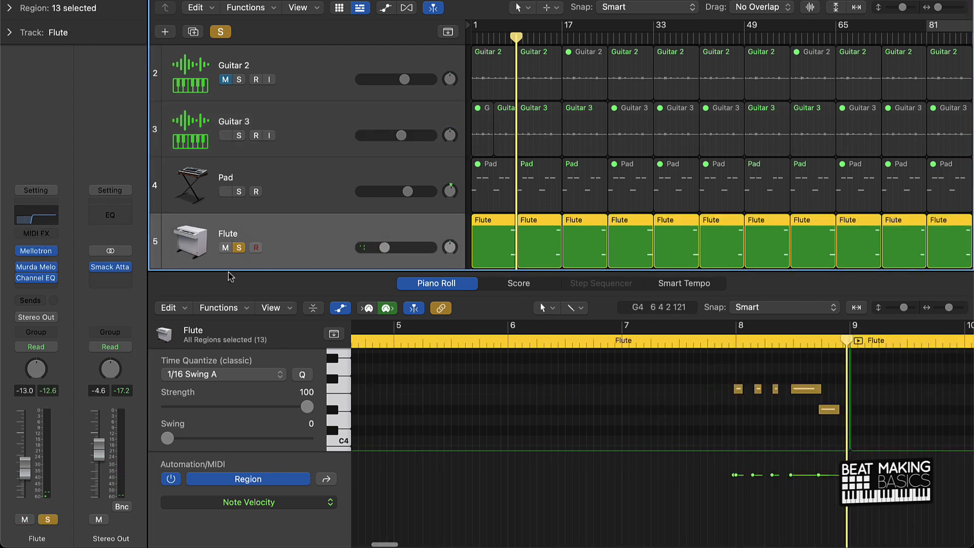
mouse_move(42, 274)
left_click(39, 254)
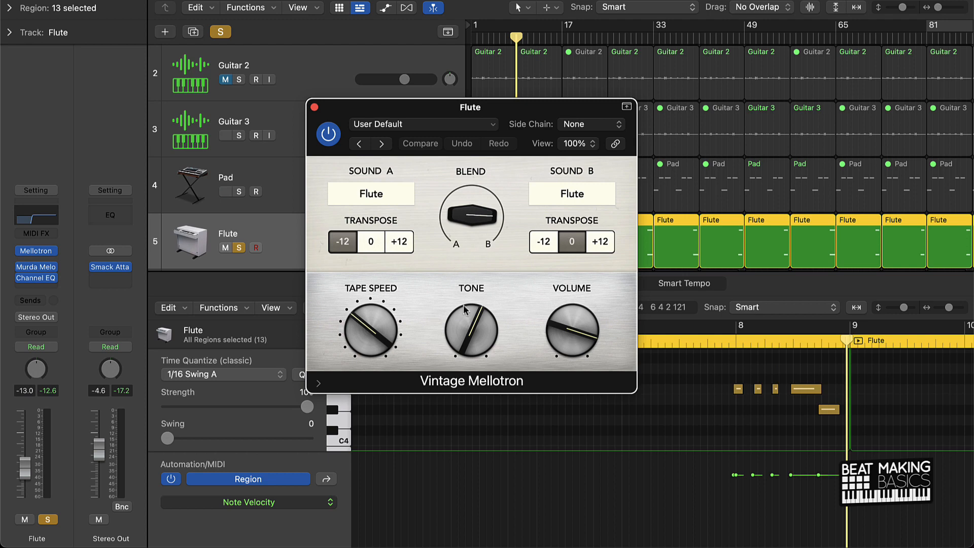
mouse_move(471, 201)
left_click(315, 107)
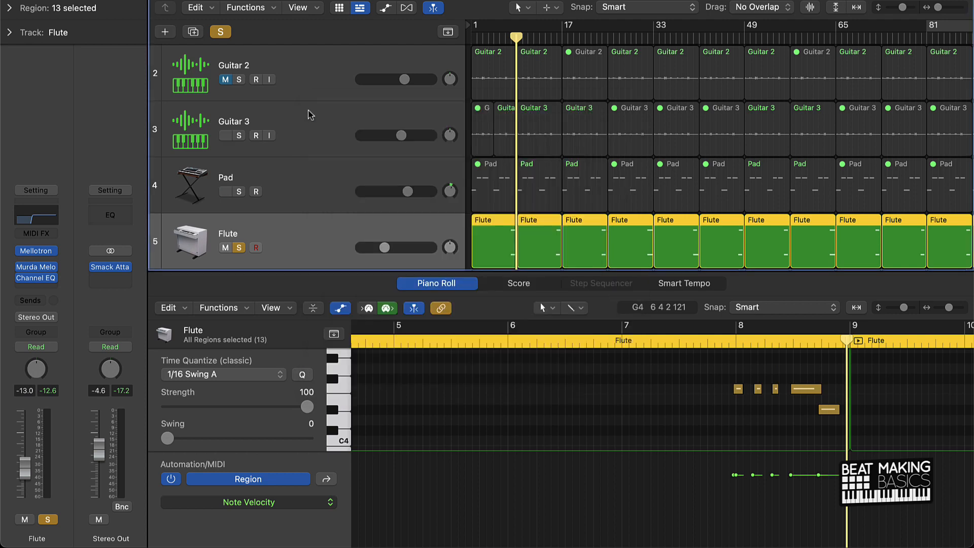
Listen to the Sub soloed in place of the Flute, and finish with its solo off and the track muted
scroll(450, 192, "down", 2)
scroll(450, 192, "down", 1)
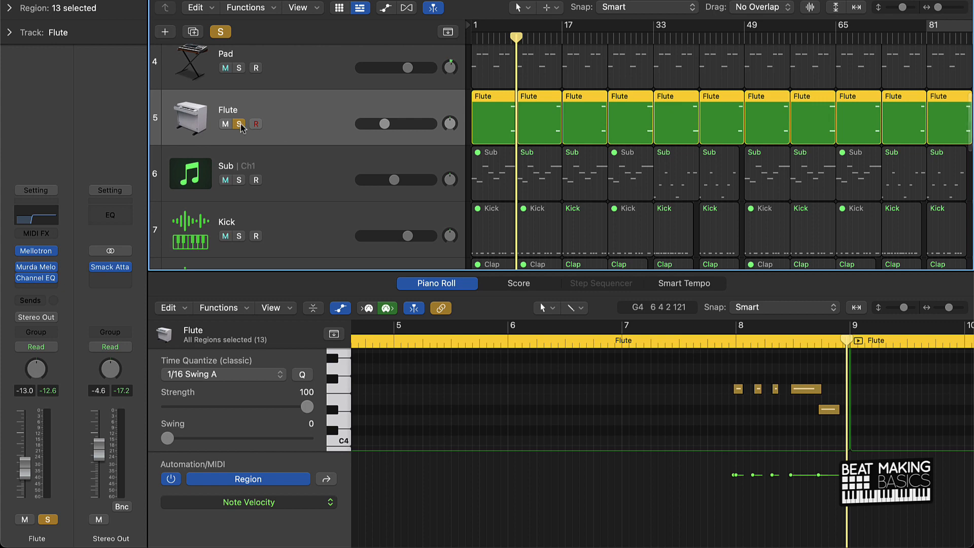
left_click(238, 124)
left_click(239, 180)
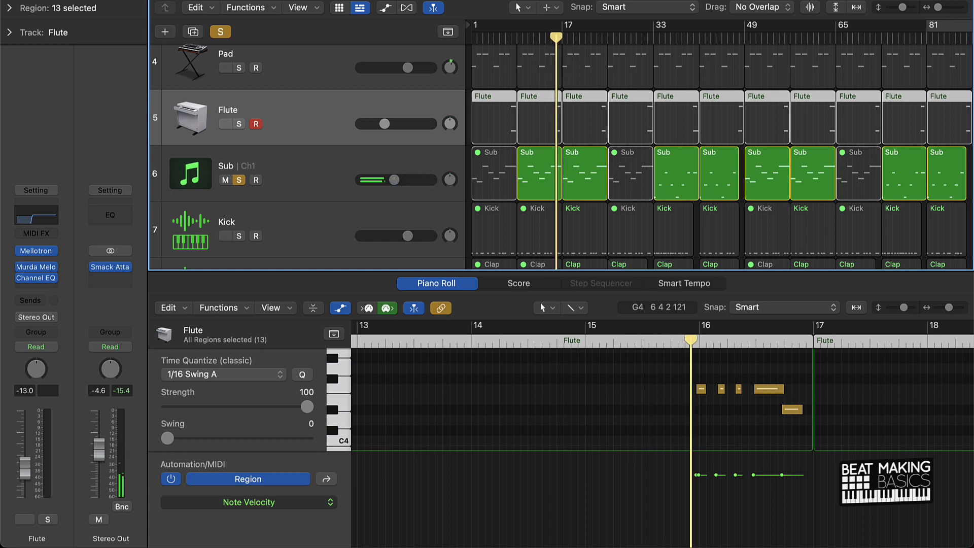
scroll(348, 156, "down", 2)
left_click(238, 150)
Look over the remaining drum and tag tracks and set an eight-bar cycle range starting at bar 17
scroll(335, 167, "down", 2)
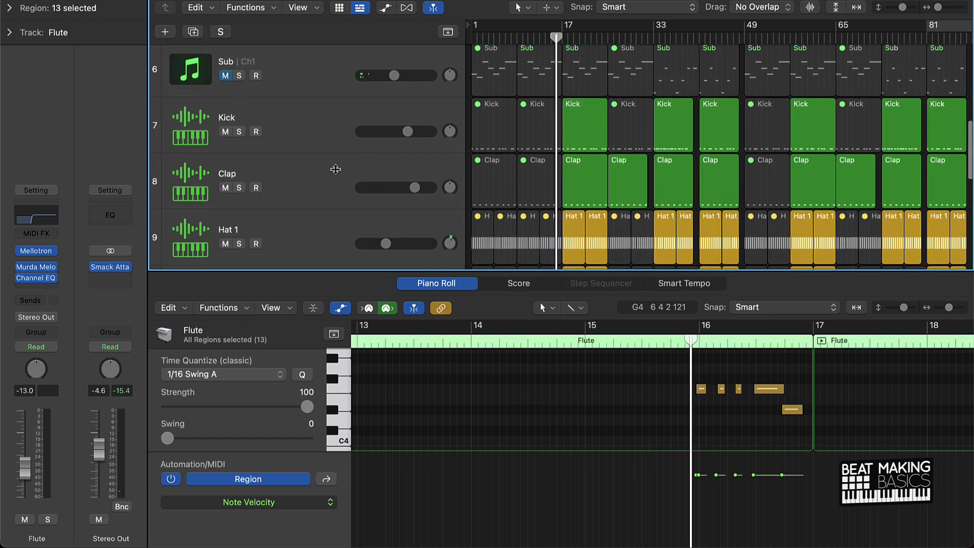
scroll(283, 133, "down", 5)
scroll(284, 134, "down", 3)
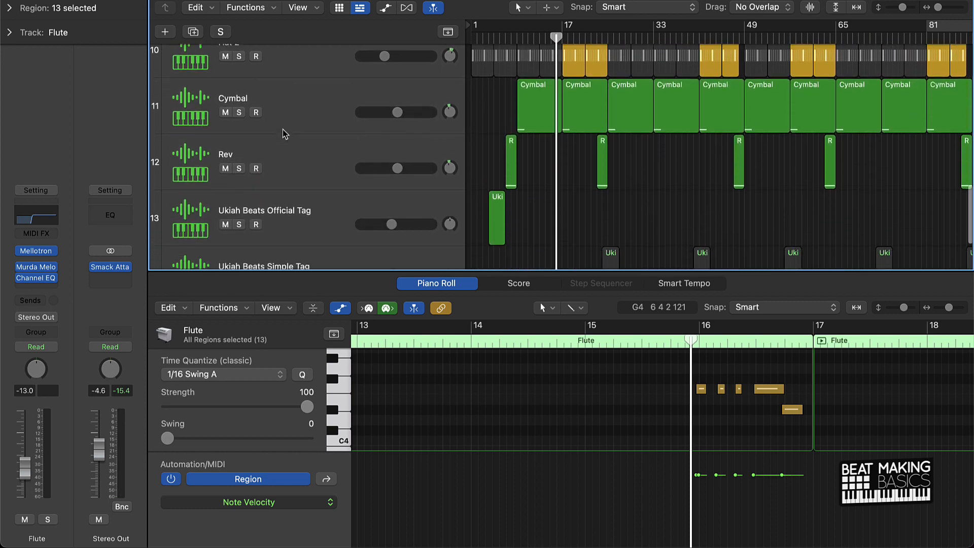
scroll(285, 134, "up", 8)
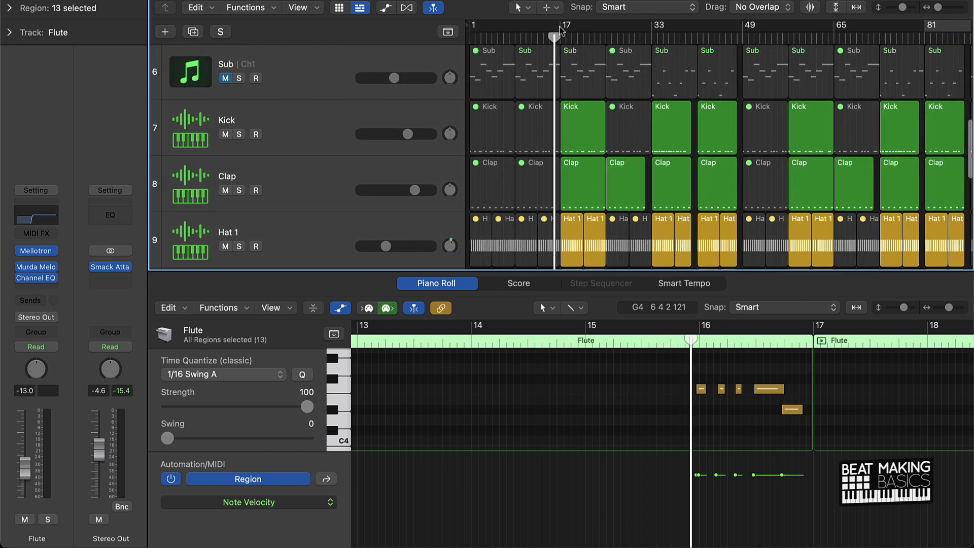
left_click_drag(560, 30, 602, 27)
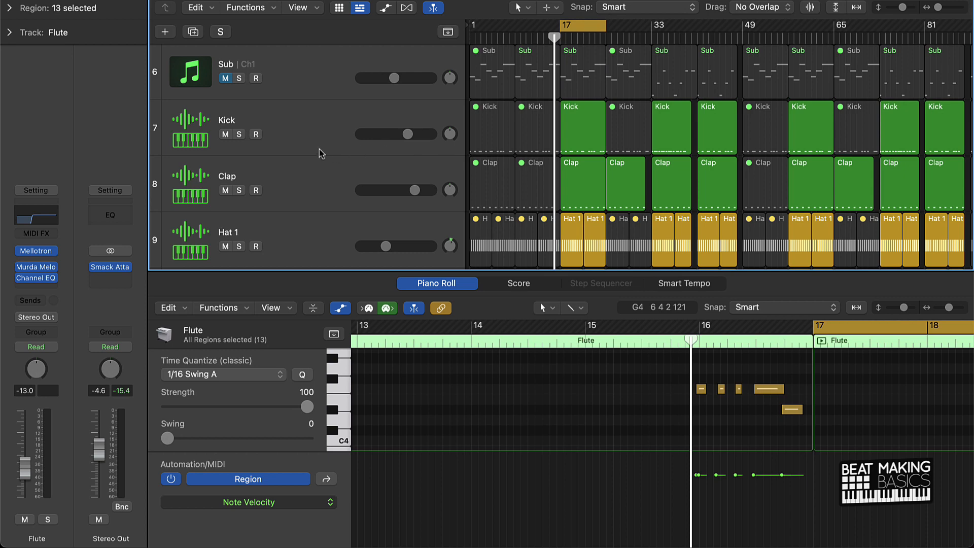
Listen to the Clap track soloed within the cycle range and turn its solo off
scroll(263, 155, "down", 2)
left_click(240, 148)
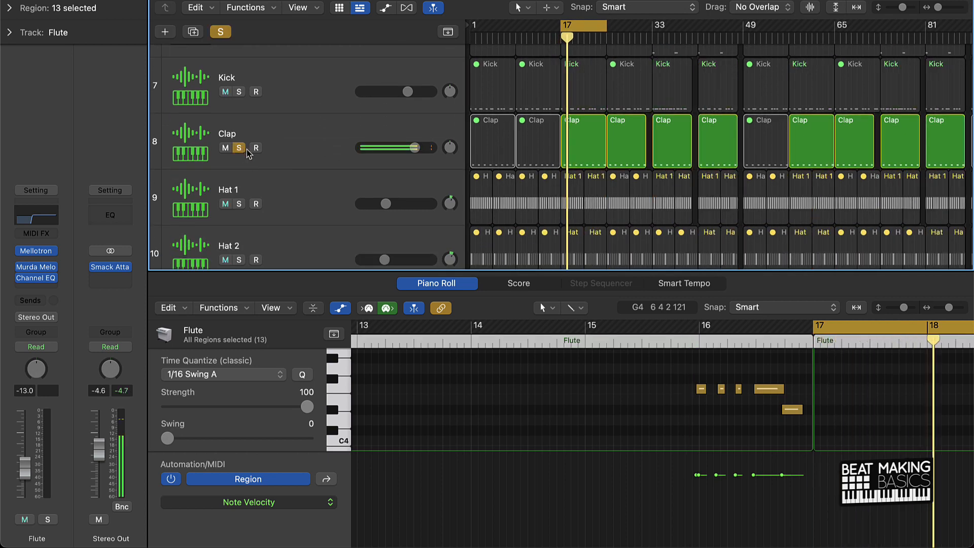
left_click(240, 148)
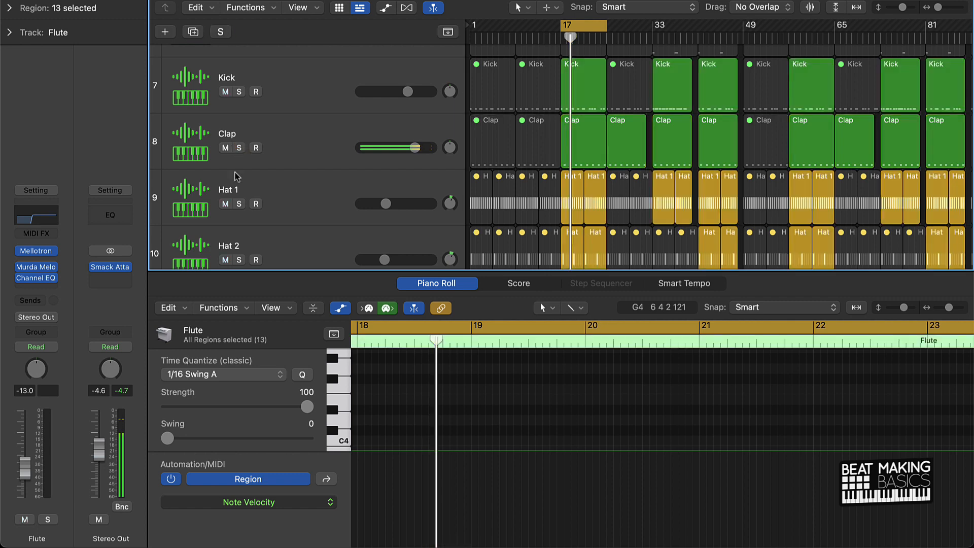
Solo and select Hat 1 and inspect both pages of its 64-step pattern in the Step Sequencer
left_click(238, 203)
left_click(326, 204)
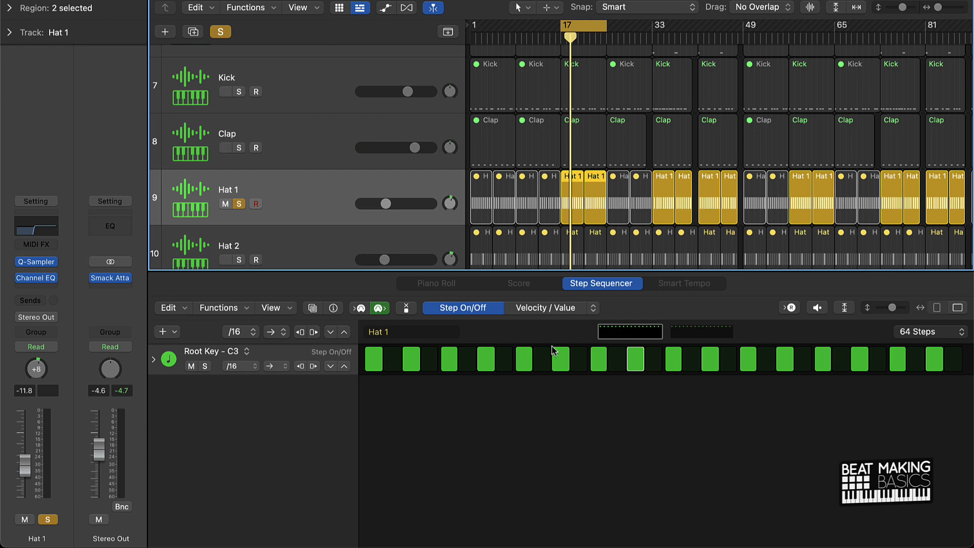
left_click(693, 334)
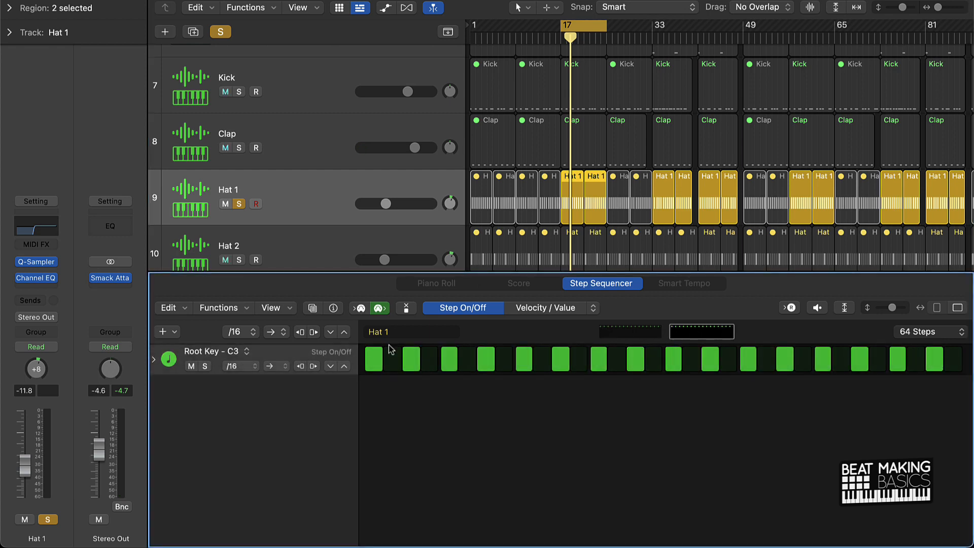
left_click(634, 334)
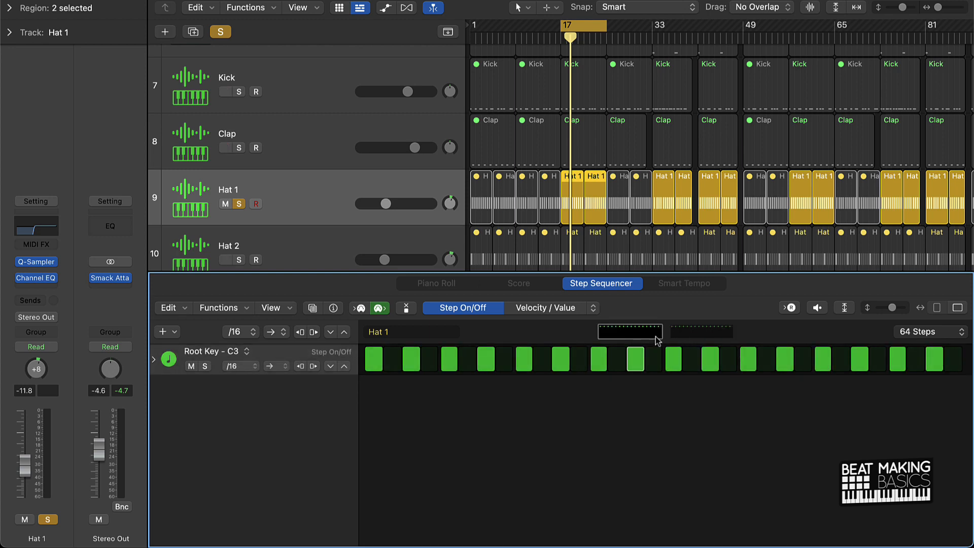
Show the Note Repeat values of Hat 1's pattern and play it while viewing both pages
left_click(581, 312)
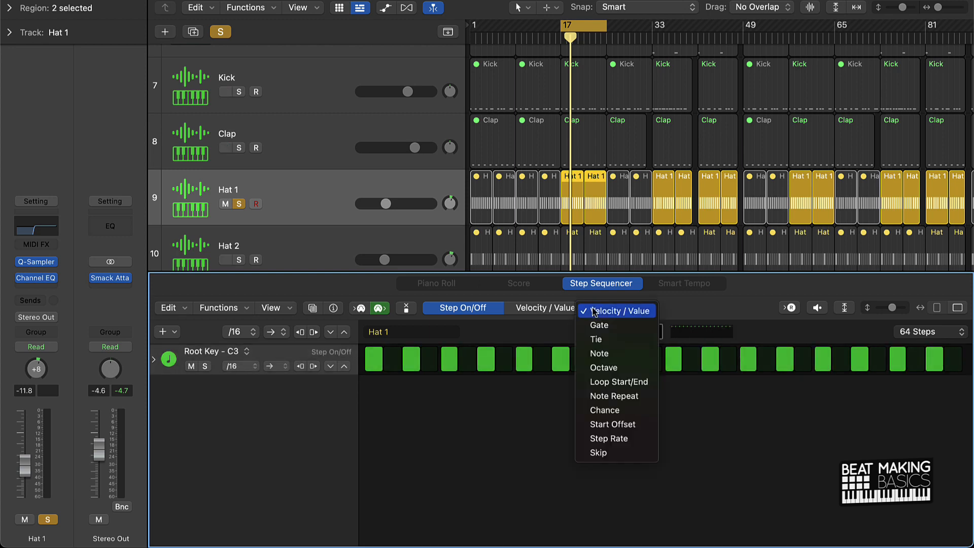
left_click(615, 397)
left_click(702, 334)
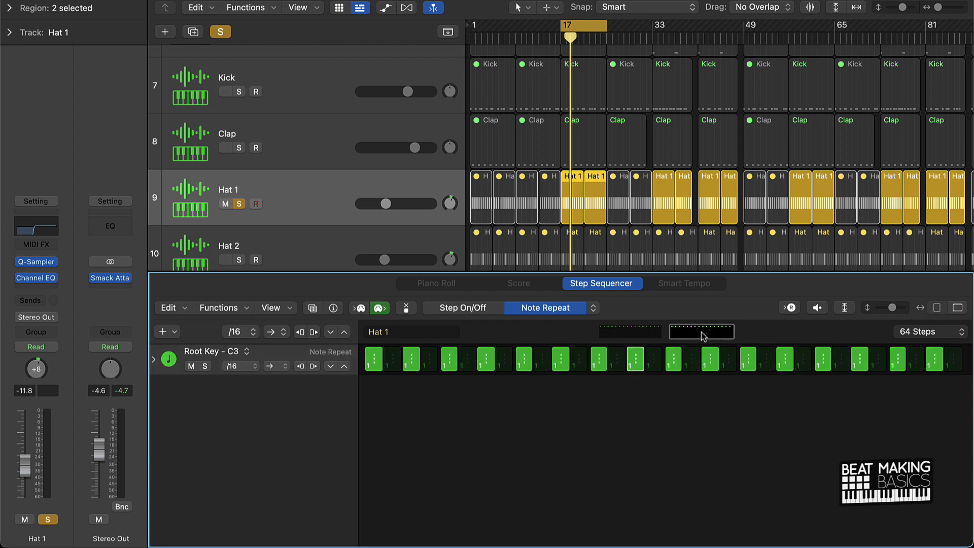
left_click(619, 332)
key("space")
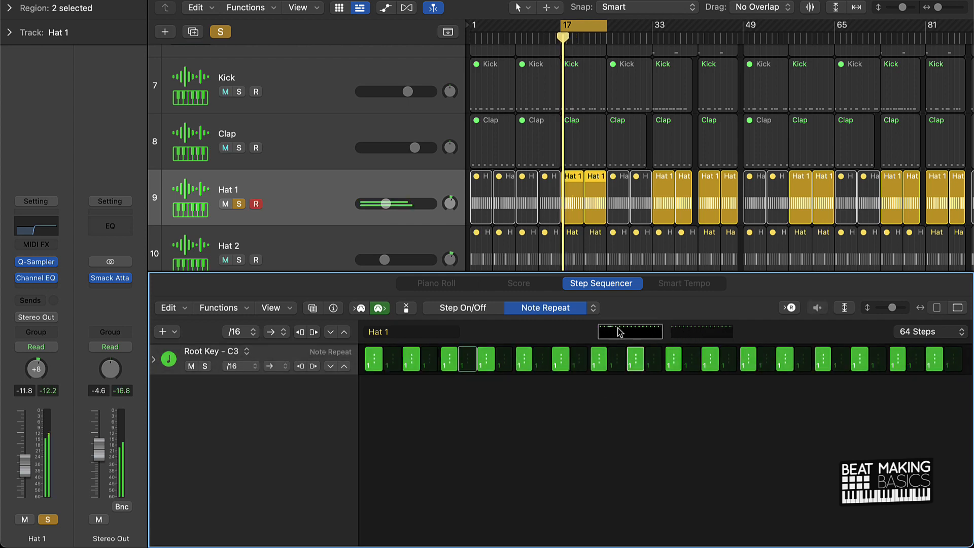
left_click(684, 339)
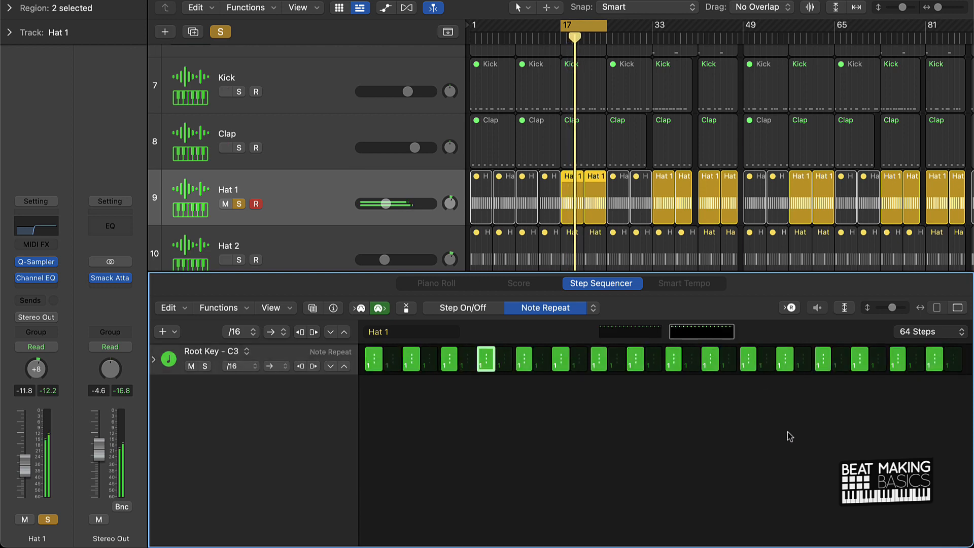
Return Hat 1's pattern to Step On/Off values and turn the track's solo off
left_click(453, 307)
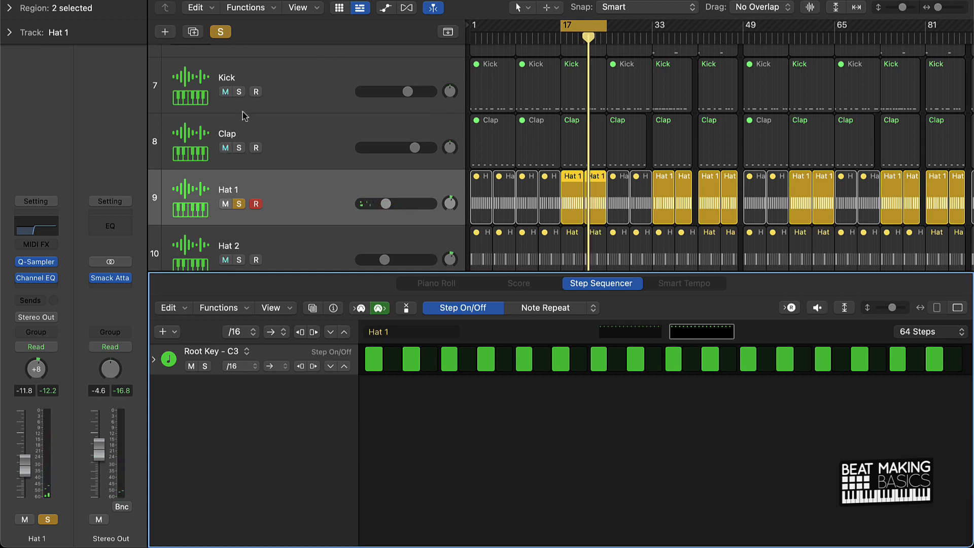
left_click(239, 204)
Solo and select Hat 2 and inspect its 64-step pattern, including the Note Repeat values
scroll(294, 211, "down", 3)
left_click(239, 179)
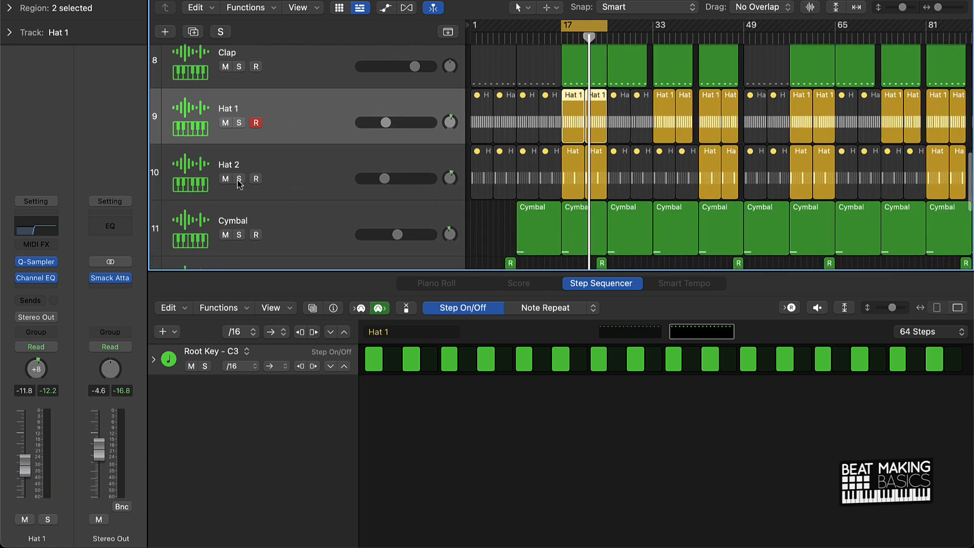
left_click(346, 160)
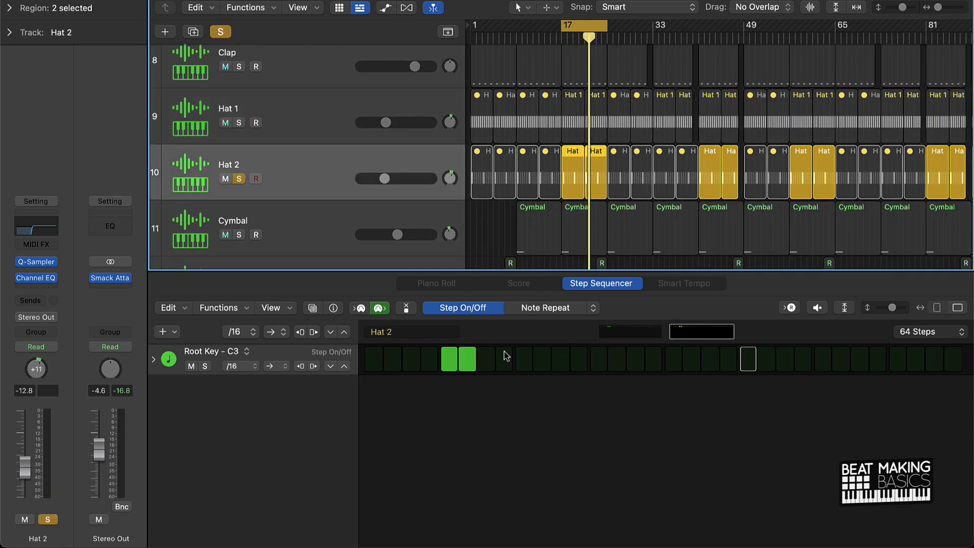
left_click(548, 310)
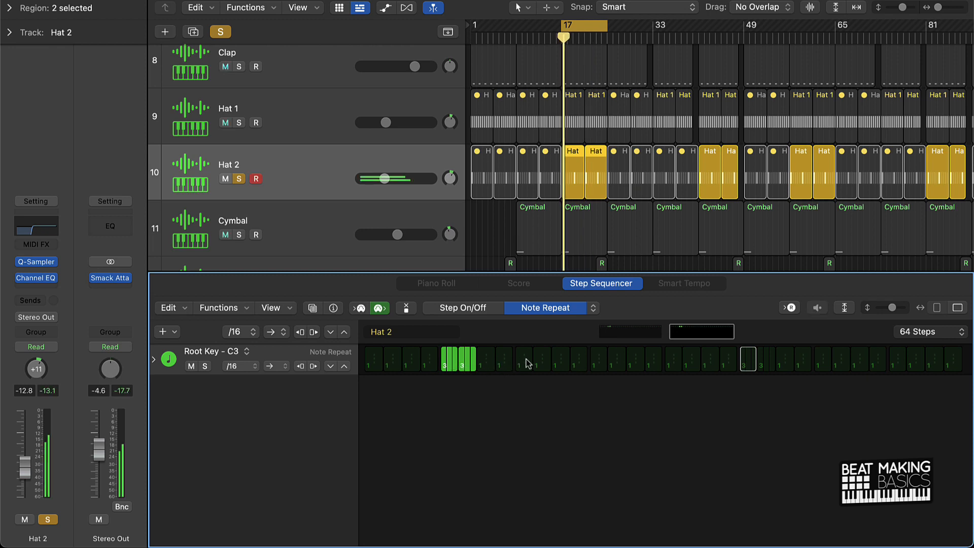
left_click(690, 332)
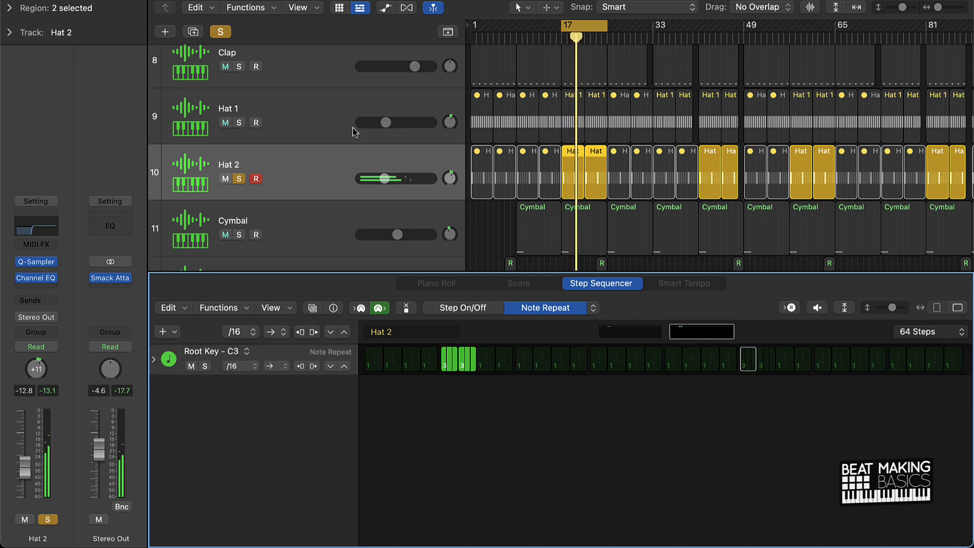
Solo Hat 1, Clap and Cymbal together with Hat 2 and select Cymbal to view its notes
left_click(238, 123)
left_click(239, 66)
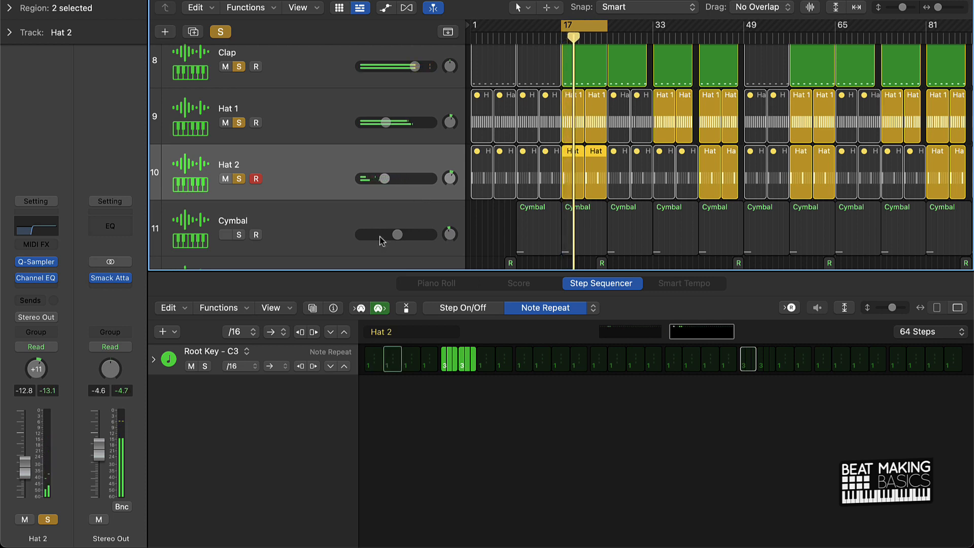
left_click(238, 234)
scroll(252, 233, "down", 2)
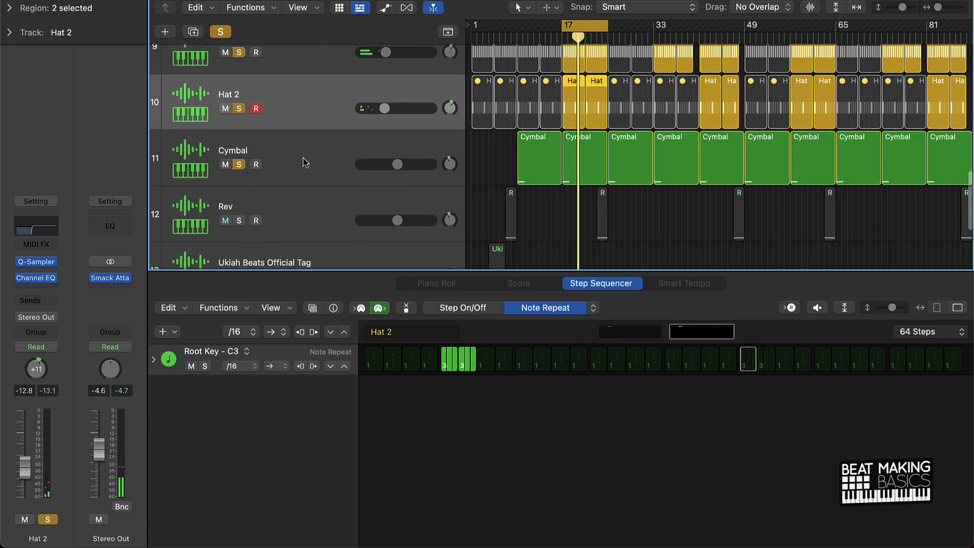
left_click(206, 152)
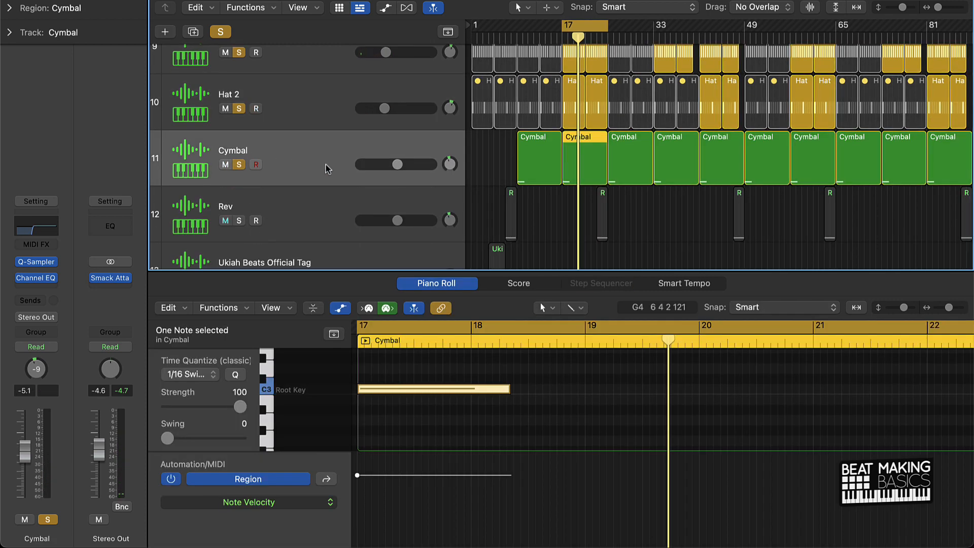
Add Rev to the soloed tracks, turn the cycle off, and select Rev to view its notes during playback
scroll(345, 173, "down", 3)
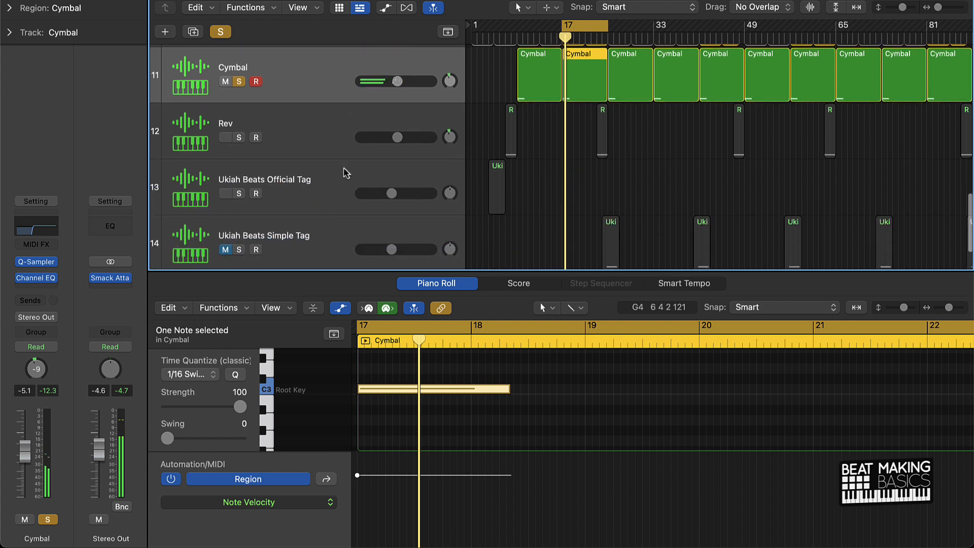
left_click(238, 137)
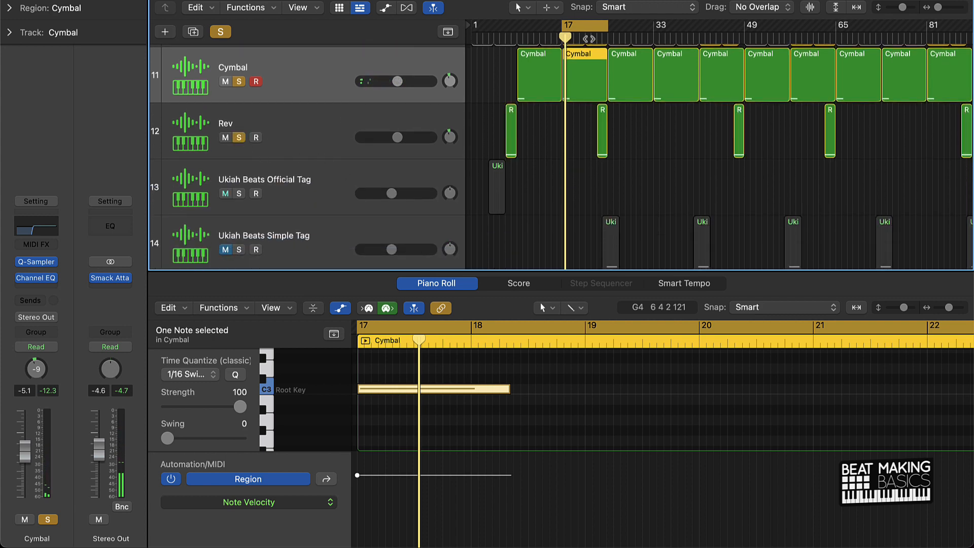
left_click(595, 27)
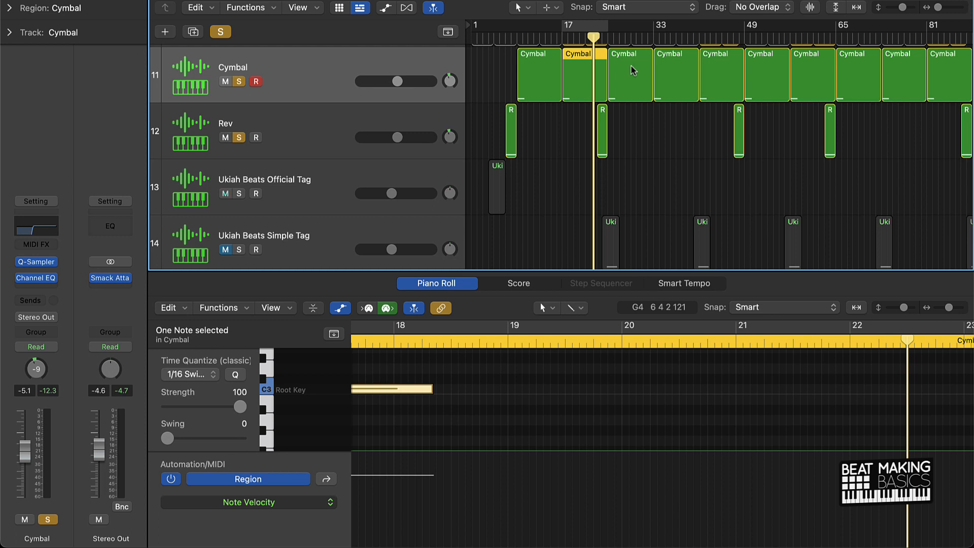
left_click(330, 130)
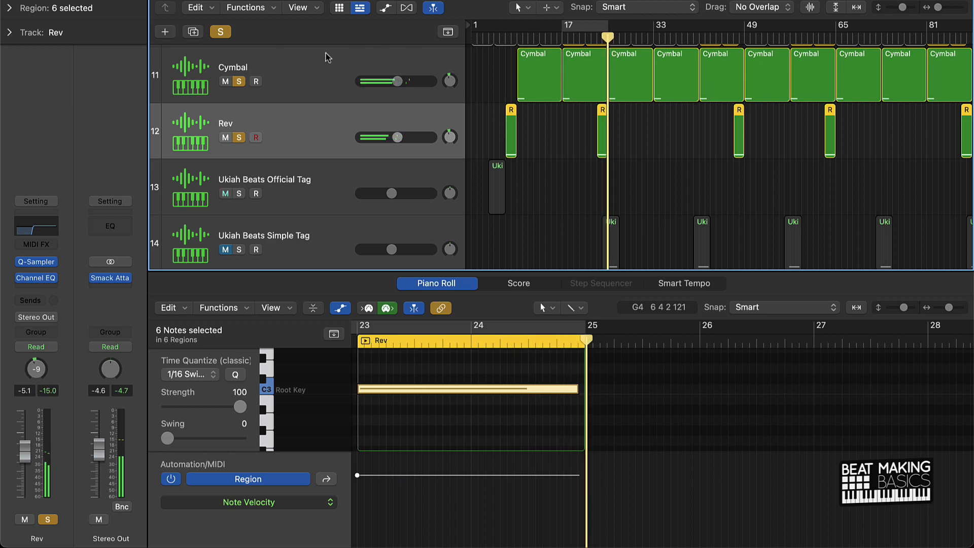
Clear all solos and play from bar 16 with the Kick region at bar 17 shown in the Piano Roll
left_click(220, 32)
scroll(572, 115, "up", 6)
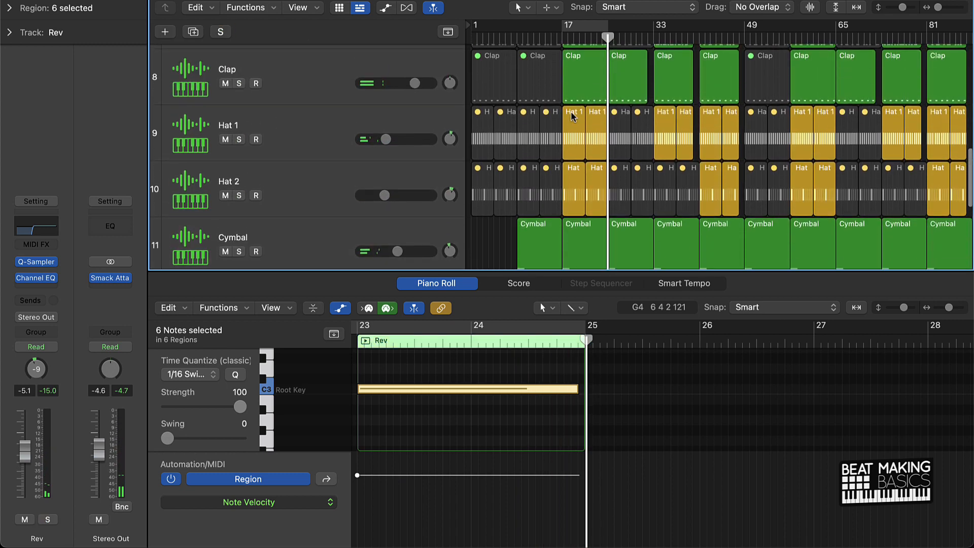
scroll(572, 116, "up", 2)
left_click(557, 38)
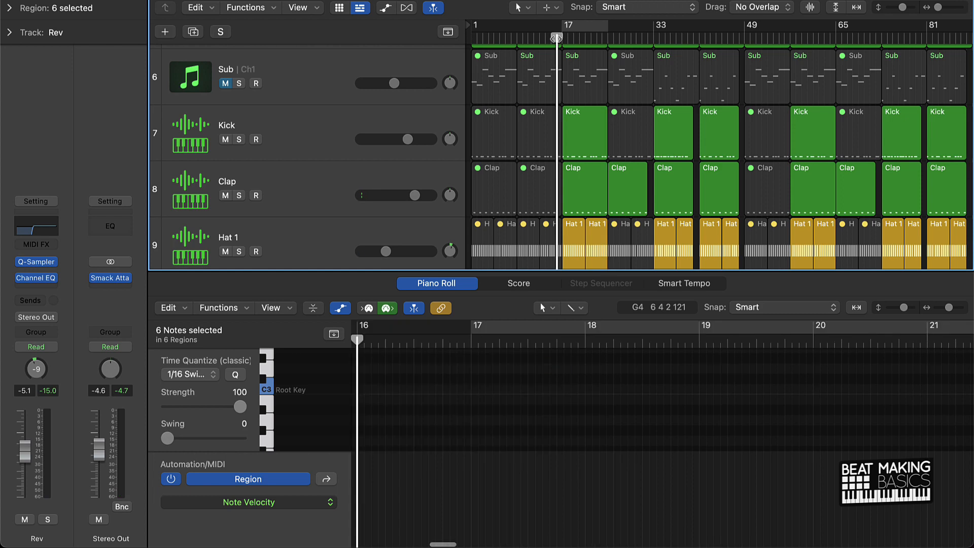
left_click(582, 132)
key("space")
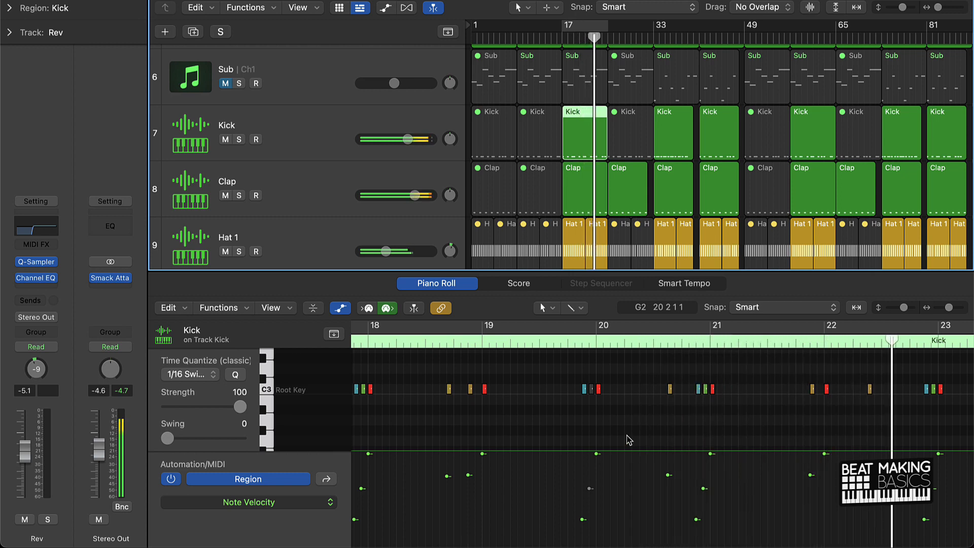
Pause playback to examine the Kick notes and velocities from bar 17, and resume playing to the region's end
key("space")
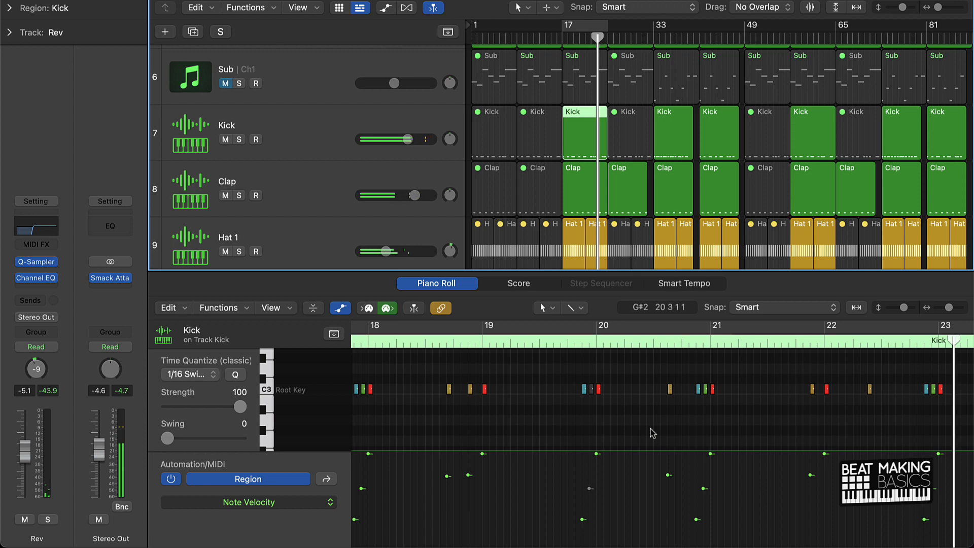
scroll(653, 432, "left", 5)
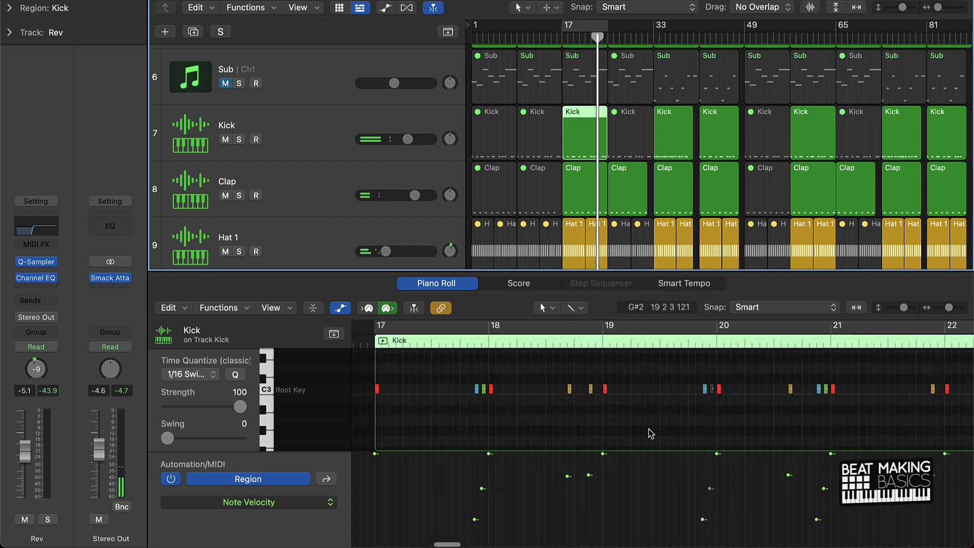
scroll(649, 431, "left", 4)
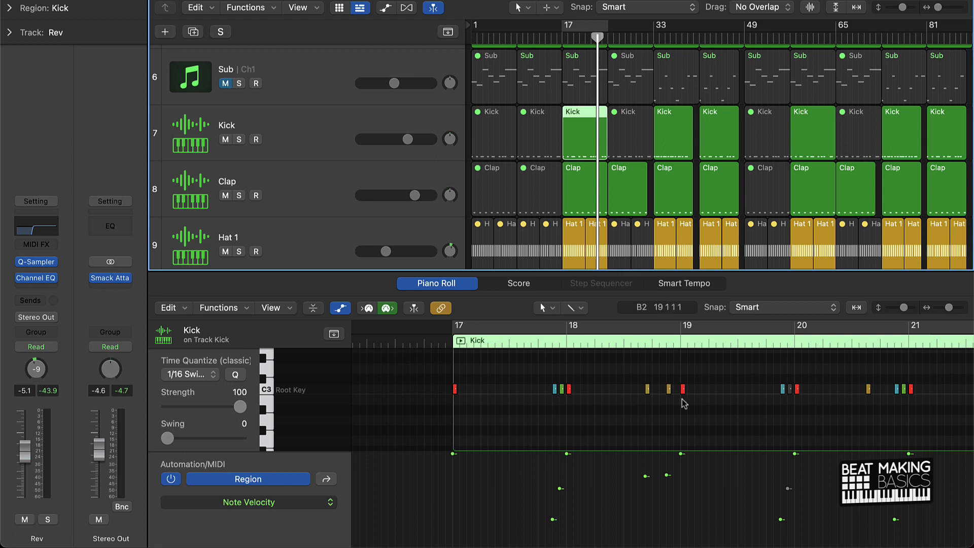
scroll(679, 400, "right", 2)
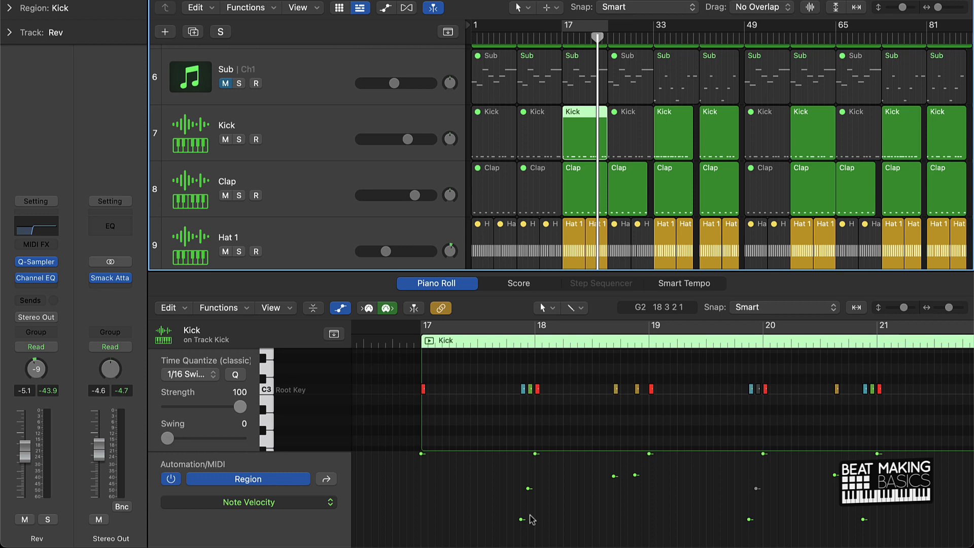
key("space")
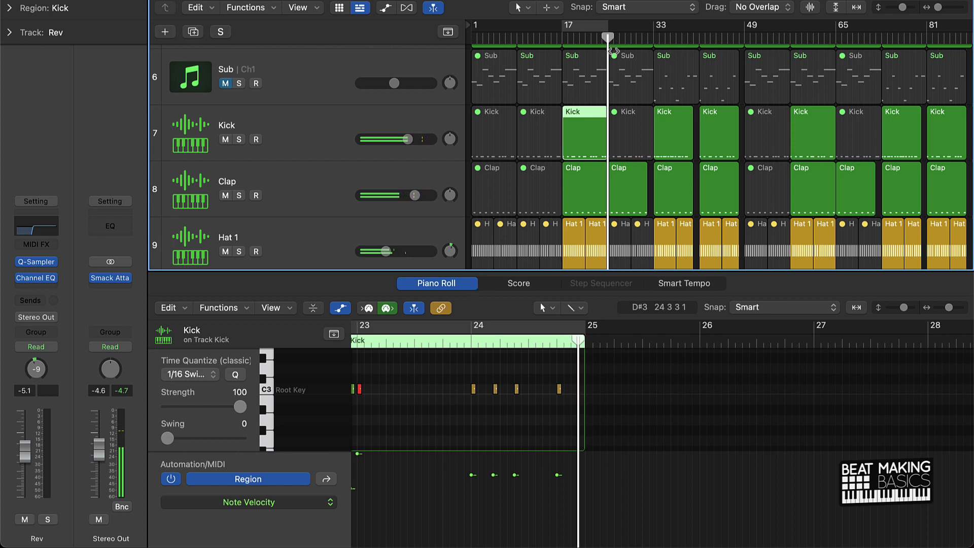
Set an eight-bar cycle range starting at bar 33 and play it with that section's Kick region in the Piano Roll
left_click_drag(654, 31, 699, 32)
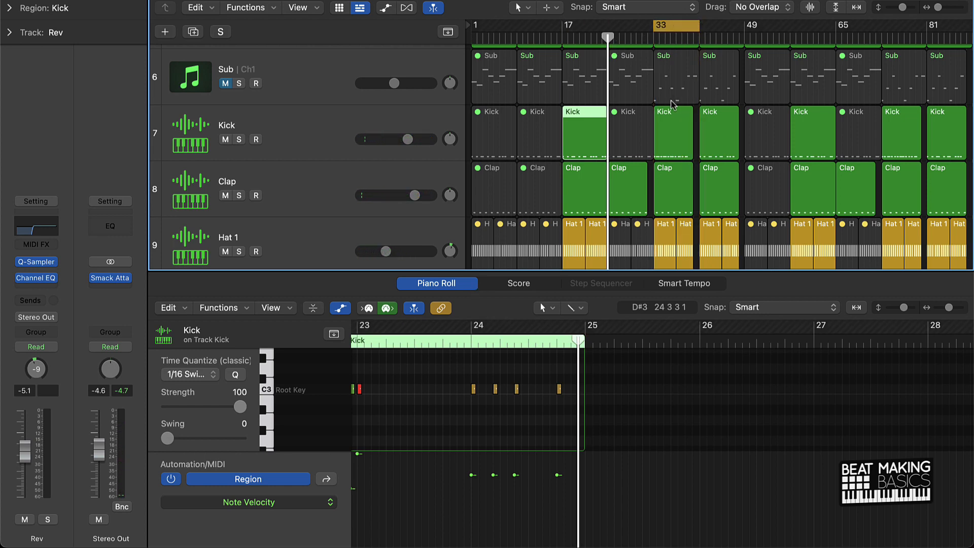
left_click(675, 135)
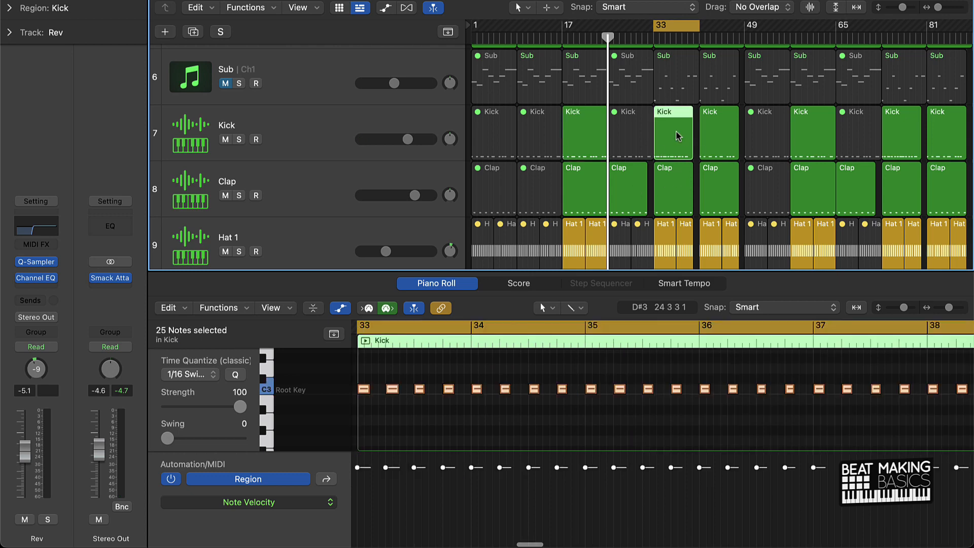
left_click(377, 403)
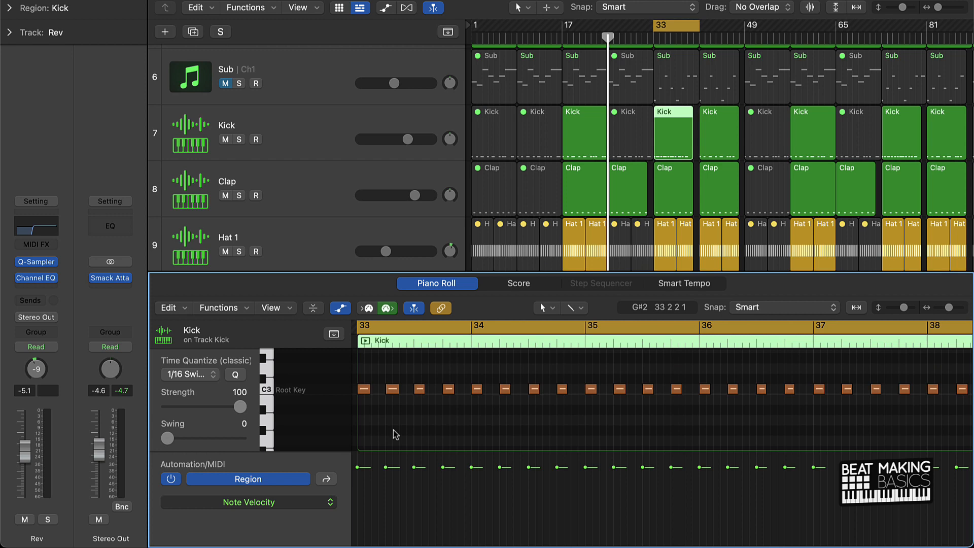
key("shift+space")
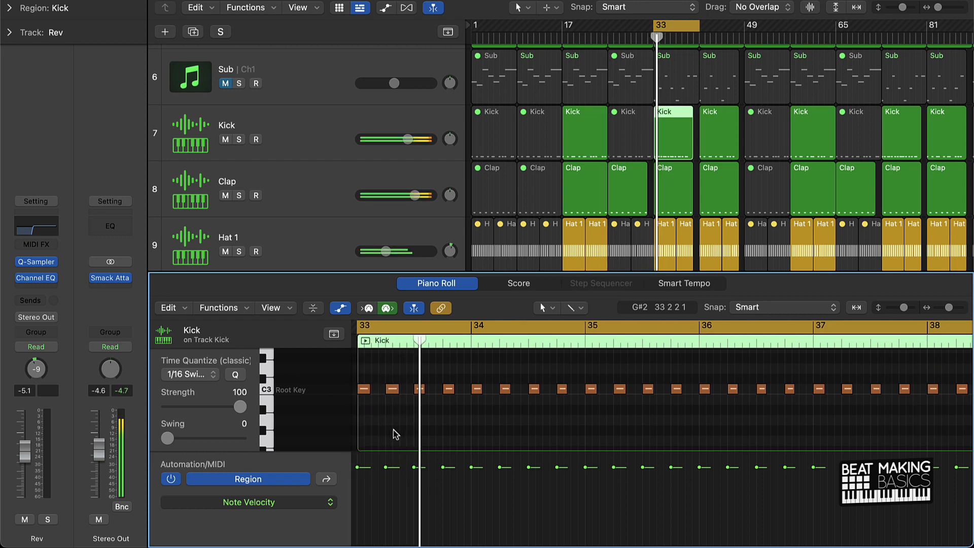
Unmute the melodic tracks and listen to the full beat in the section starting at bar 33
scroll(284, 90, "up", 10)
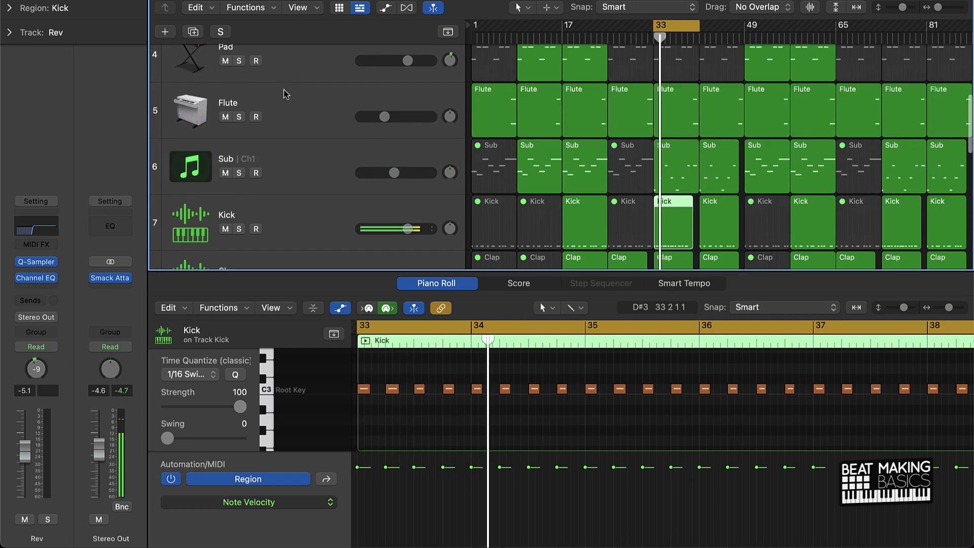
left_click(225, 134)
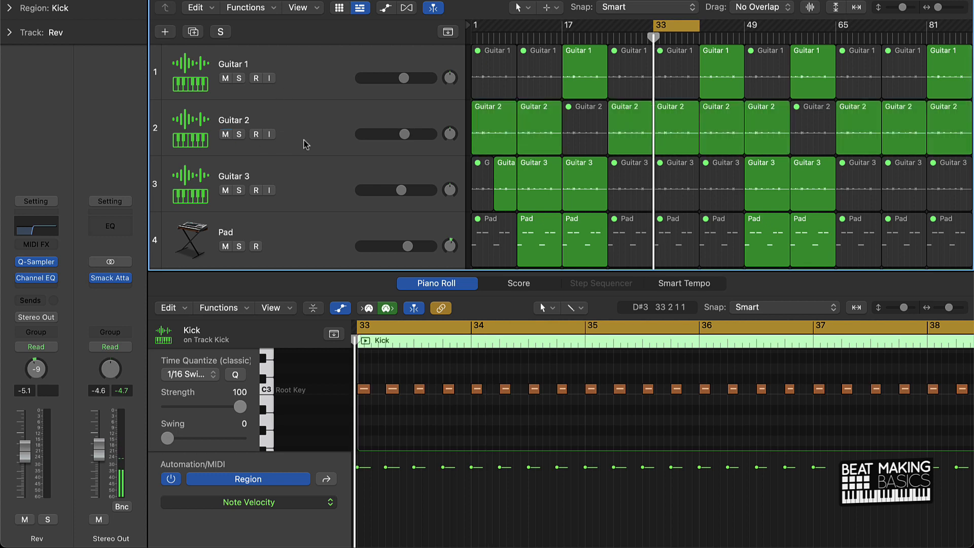
scroll(305, 146, "down", 10)
scroll(436, 184, "down", 2)
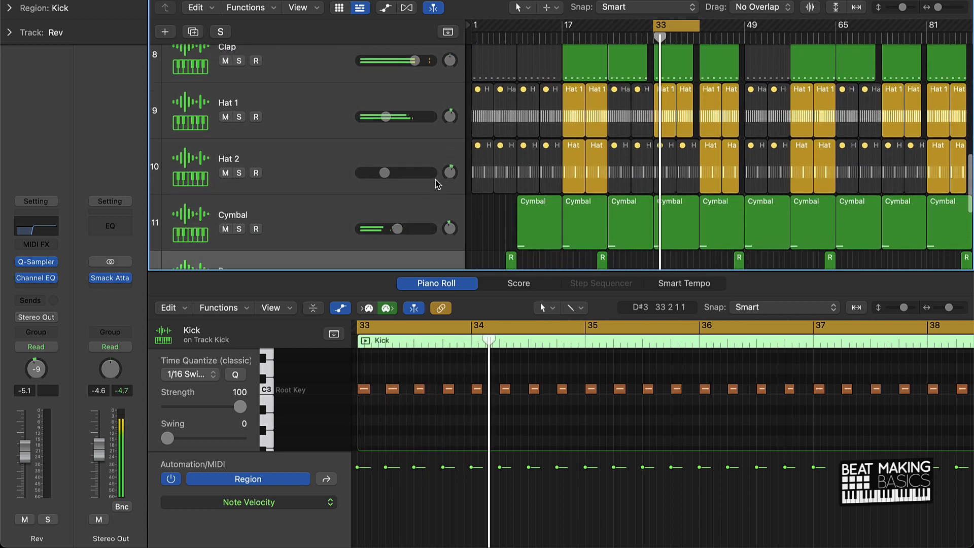
scroll(437, 183, "down", 2)
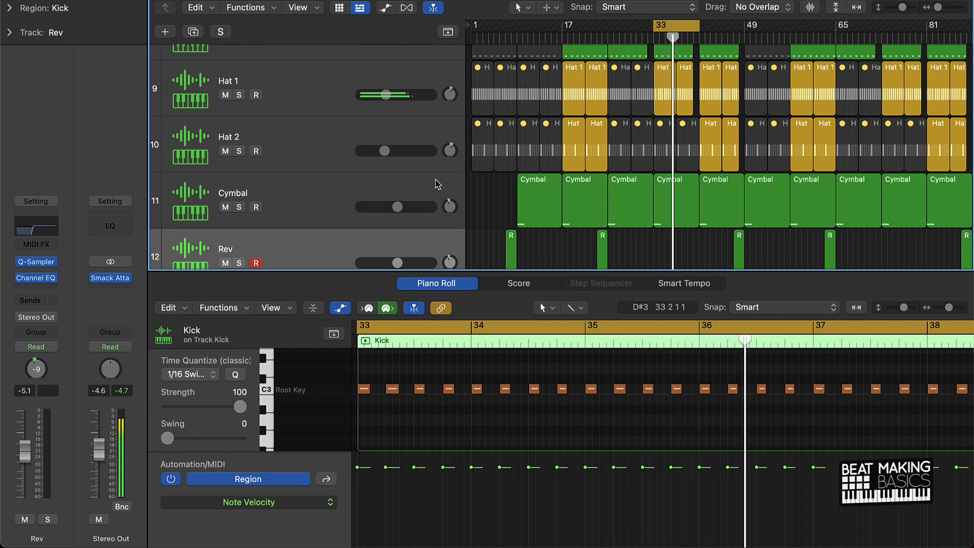
scroll(436, 180, "down", 1)
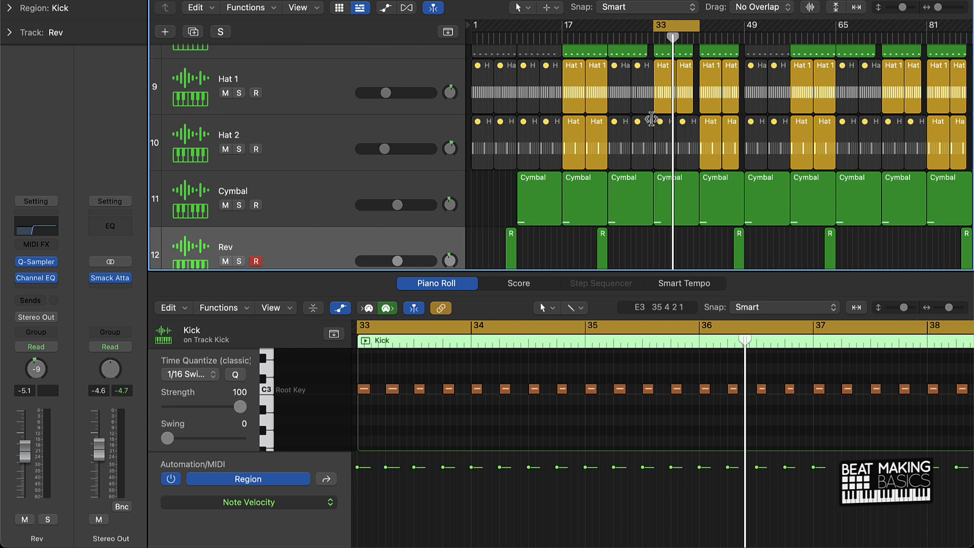
key("space")
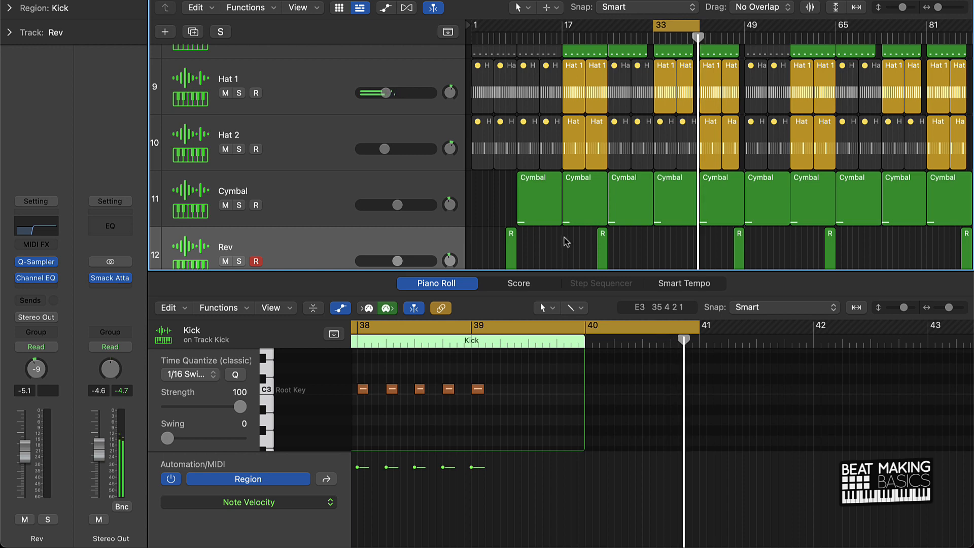
Turn off the cycle range and close the Piano Roll to show more of the arrangement
left_click(664, 26)
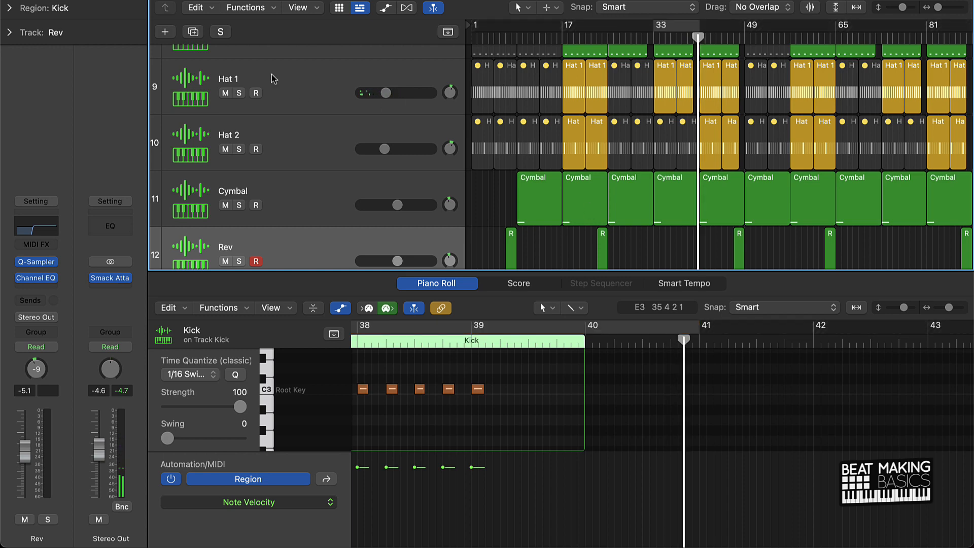
scroll(398, 167, "down", 3)
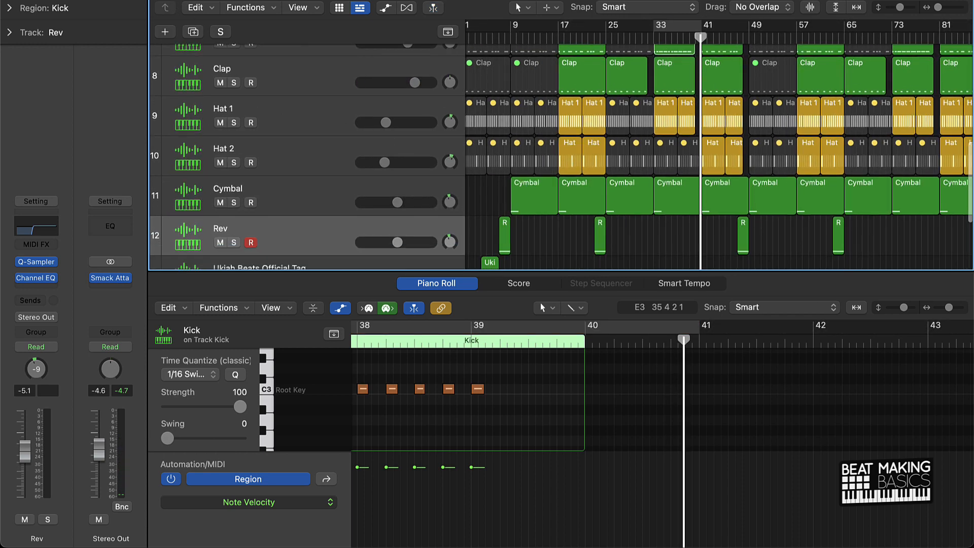
left_click(201, 2)
left_click(628, 407)
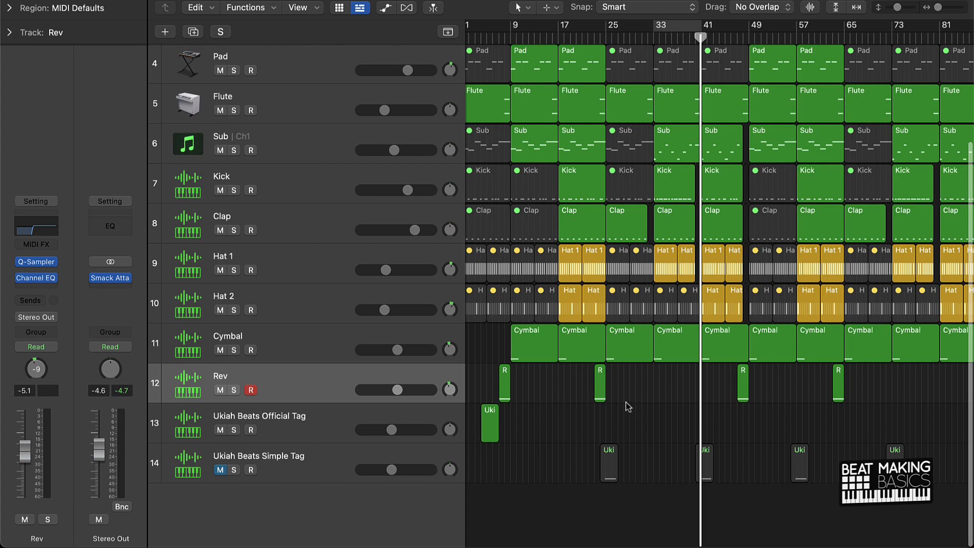
Look across the arrangement's timeline and set a cycle range from bar 25 to bar 49
scroll(633, 406, "right", 3)
scroll(633, 406, "left", 10)
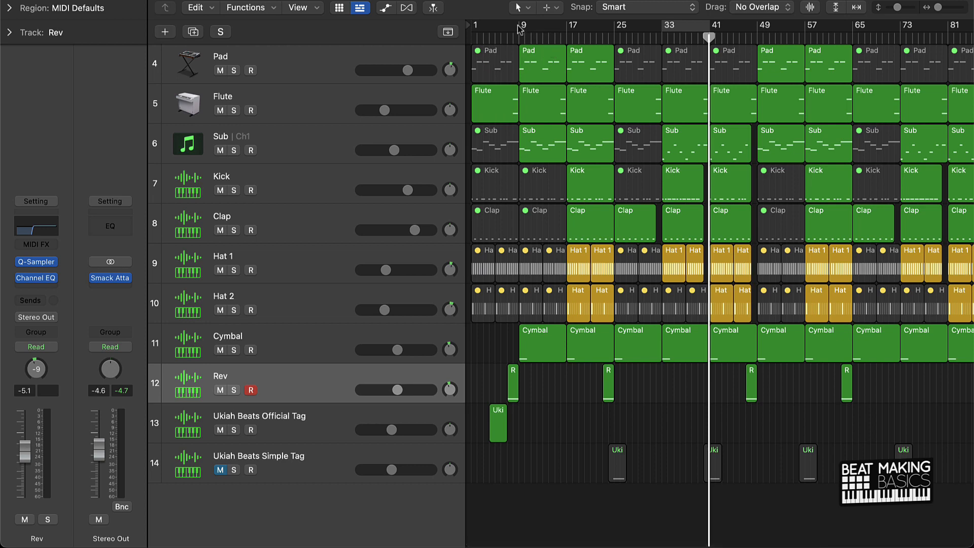
left_click_drag(520, 30, 762, 32)
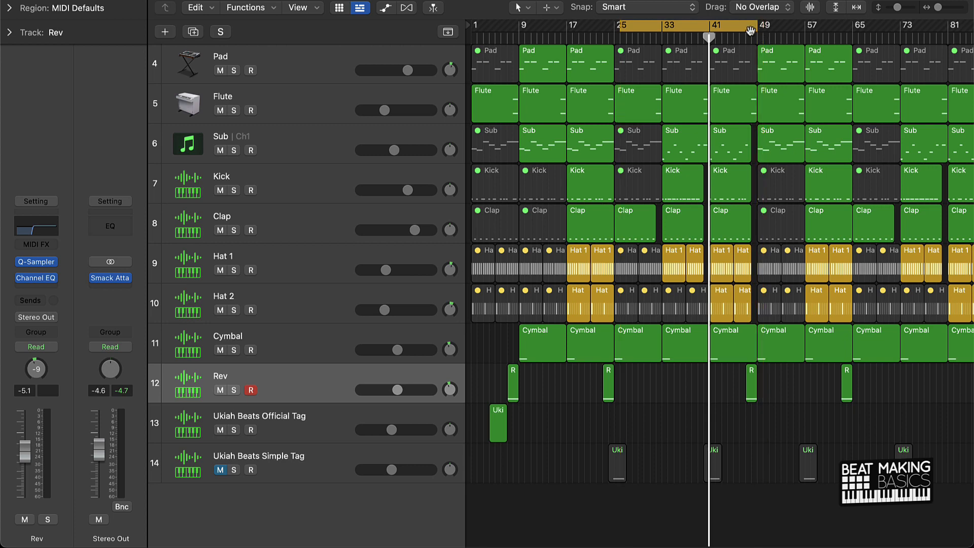
Set the cycle range over the beat's opening eight-bar section, from bar 1 to bar 9
left_click_drag(620, 32, 615, 30)
scroll(741, 85, "right", 5)
scroll(613, 40, "left", 1)
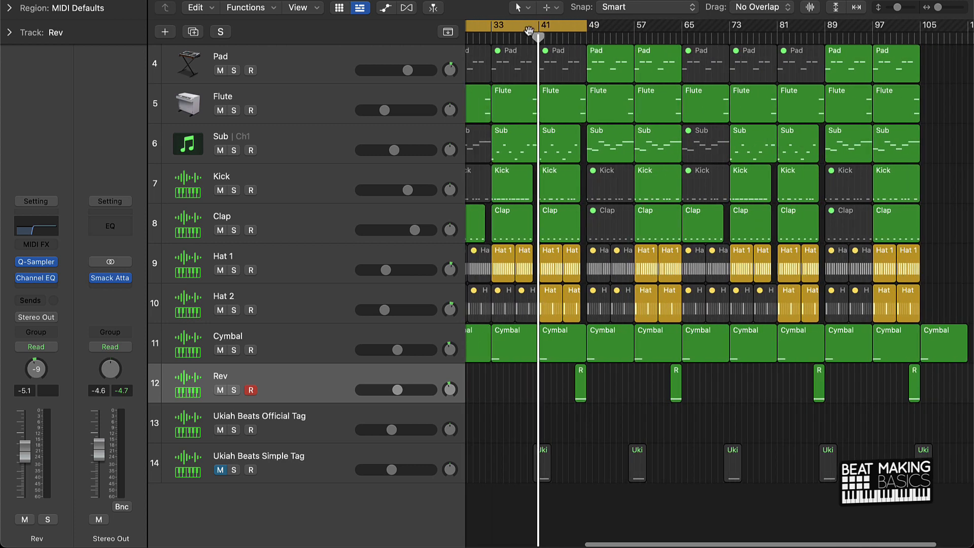
scroll(527, 32, "left", 4)
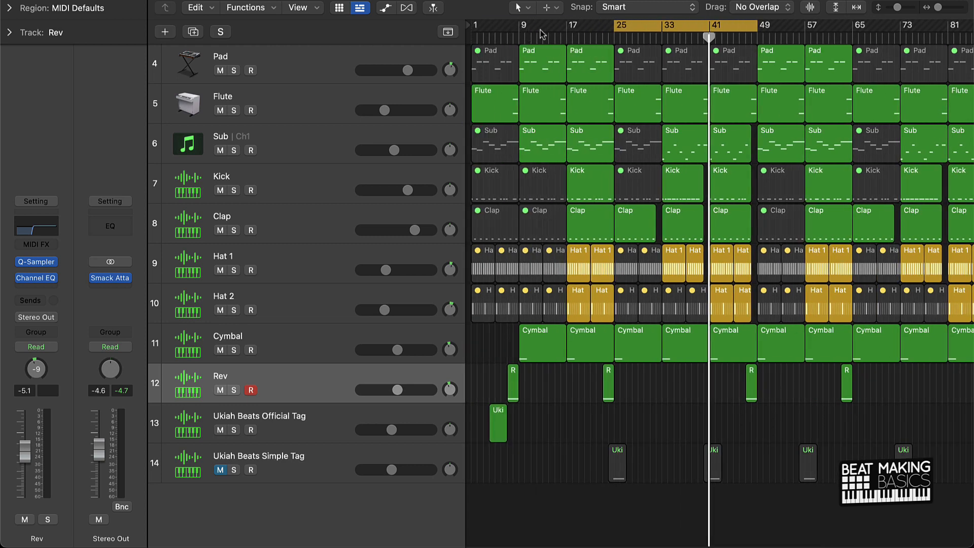
key("super+Right")
key("super+Right")
key("super+Right")
scroll(555, 29, "left", 10)
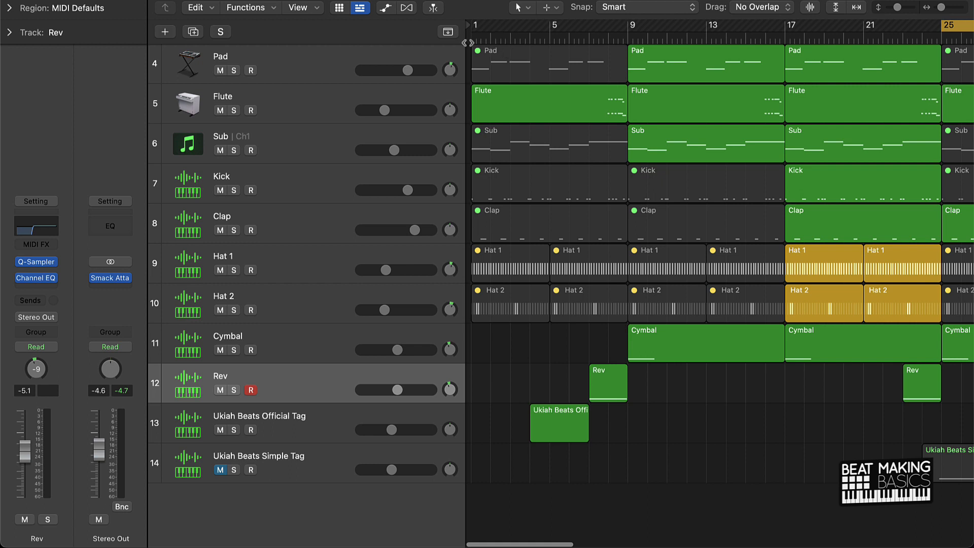
left_click_drag(473, 24, 617, 32)
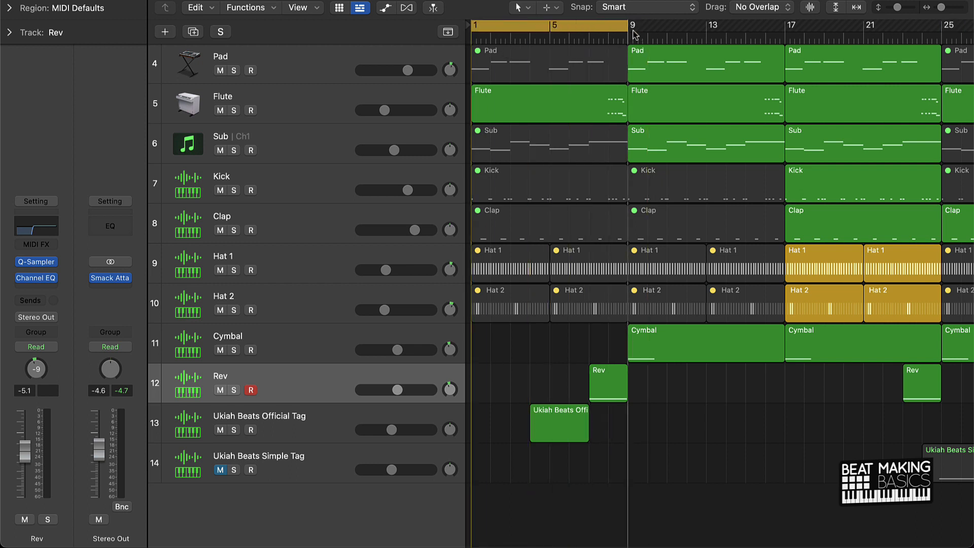
Turn off the cycle range and fit the whole arrangement, from bar 1 to the last Cymbal region, into view
left_click(601, 27)
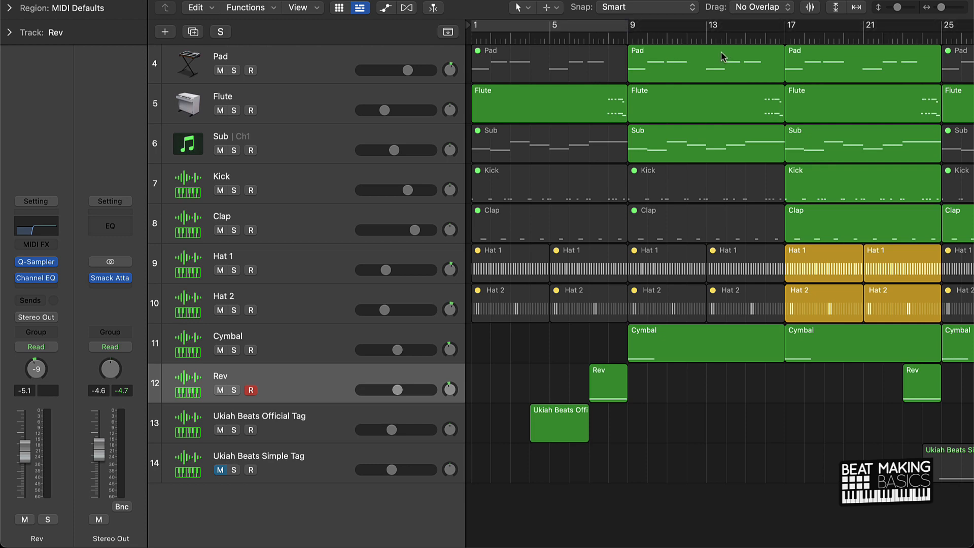
key("super+Left")
key("super+Left")
key("super+Left")
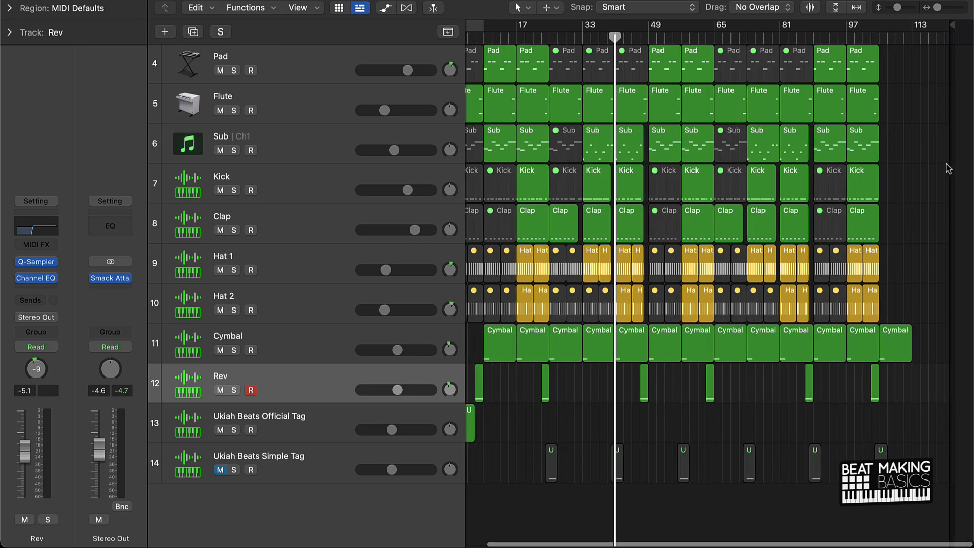
scroll(921, 159, "up", 5)
scroll(920, 159, "down", 5)
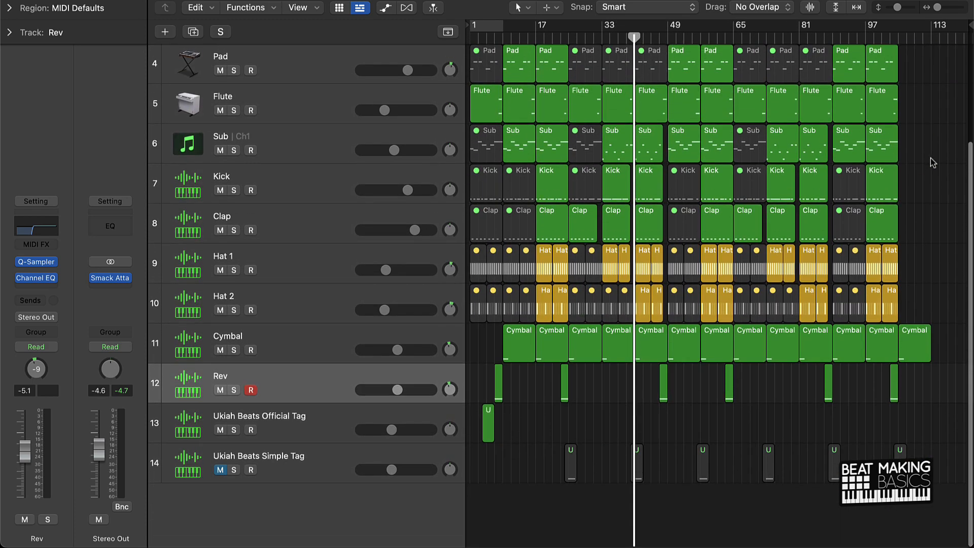